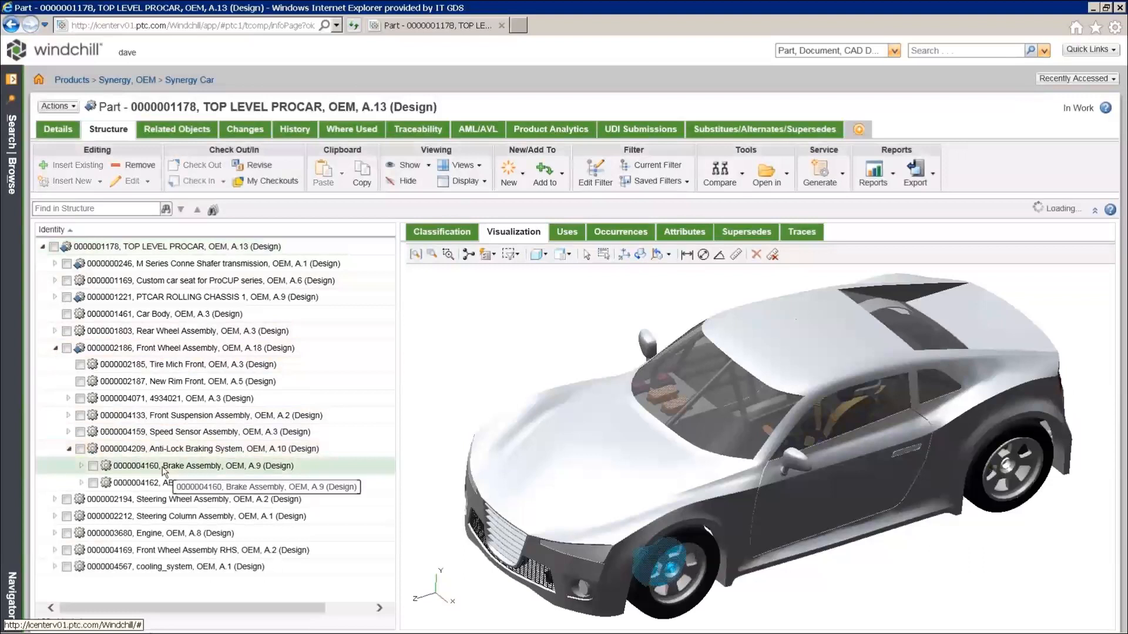
Open the Brake Assembly part page (A.9, Released) from its context menu in the structure tree
right_click(164, 470)
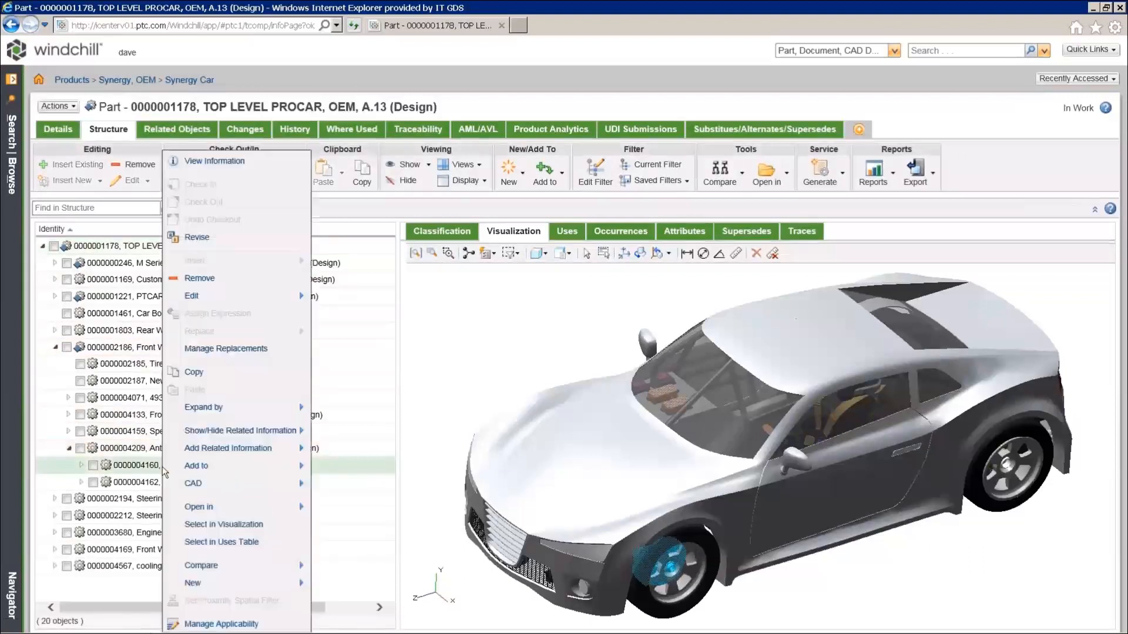
left_click(216, 162)
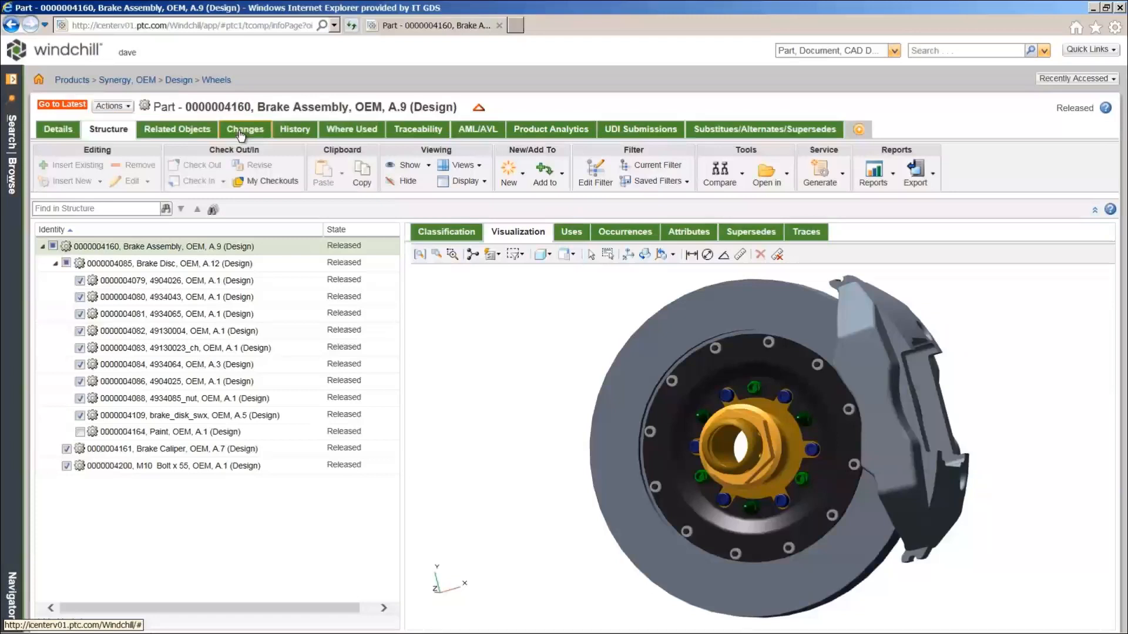
Show the Brake Assembly's changes and open Problem Report 00021, Brake Pads are Overheating
left_click(239, 131)
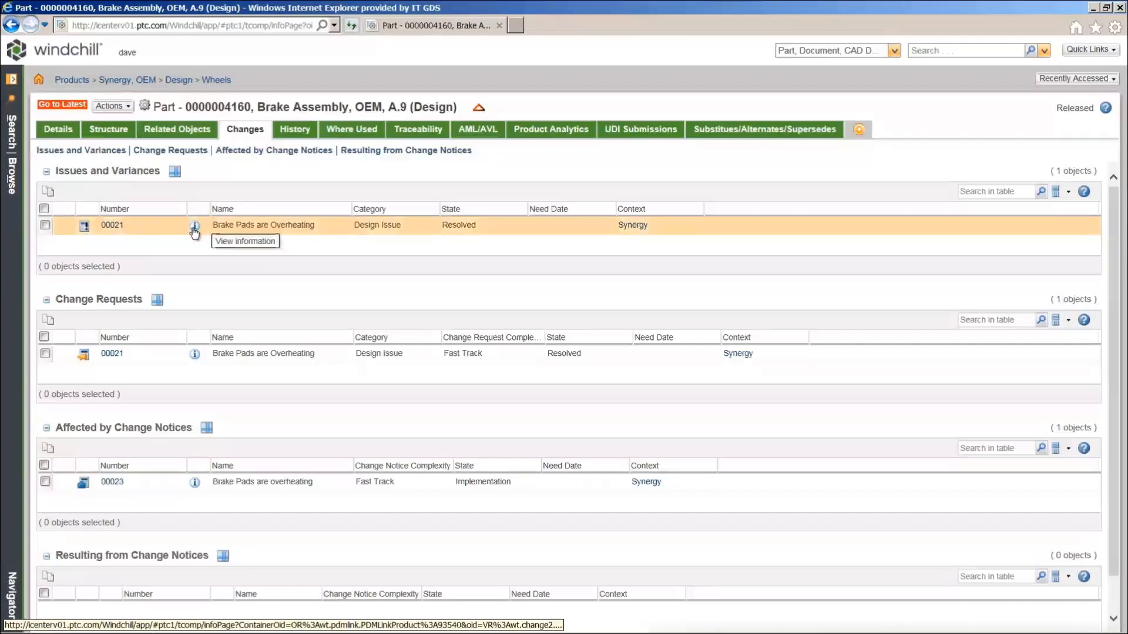
left_click(195, 228)
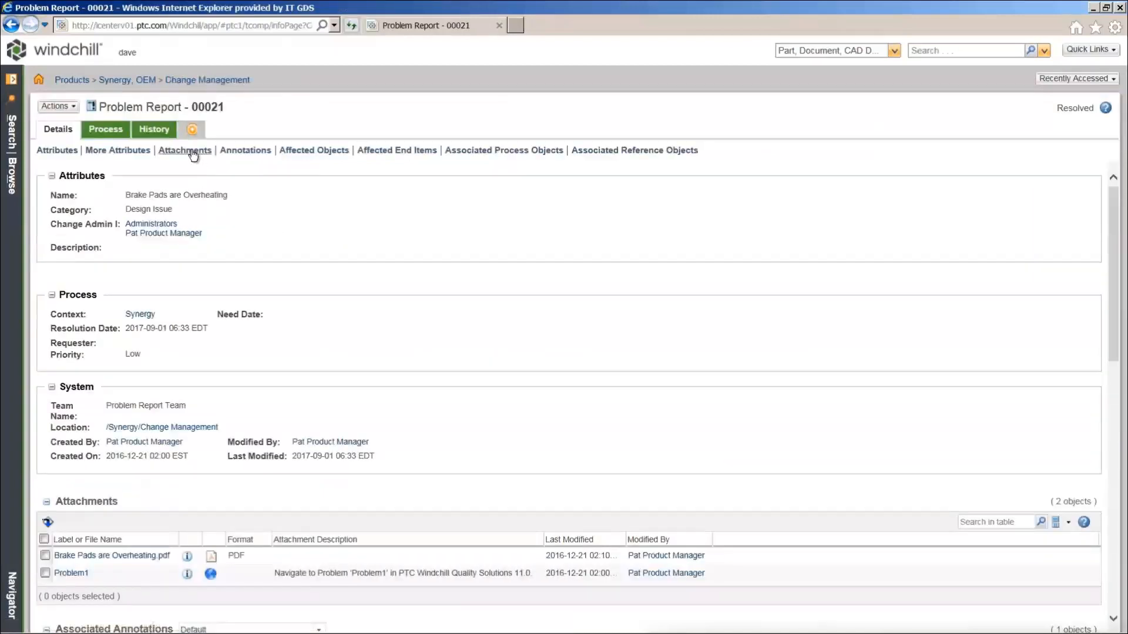
Jump to Problem Report 00021's attachments and bring up options for the Displaying Overheating Area annotation
left_click(193, 152)
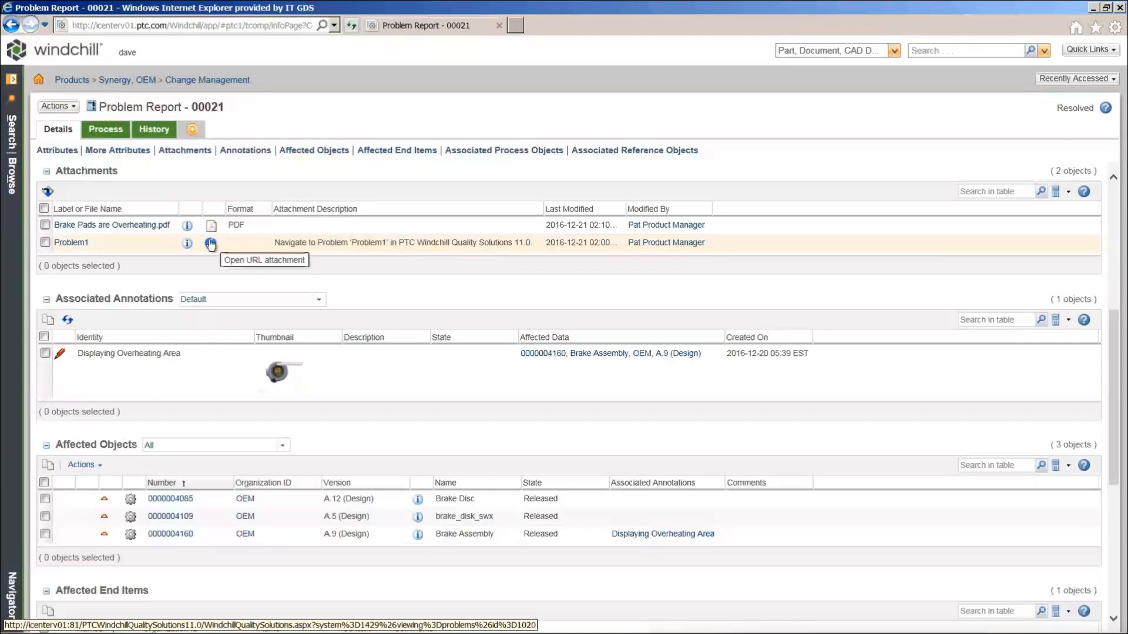
right_click(431, 380)
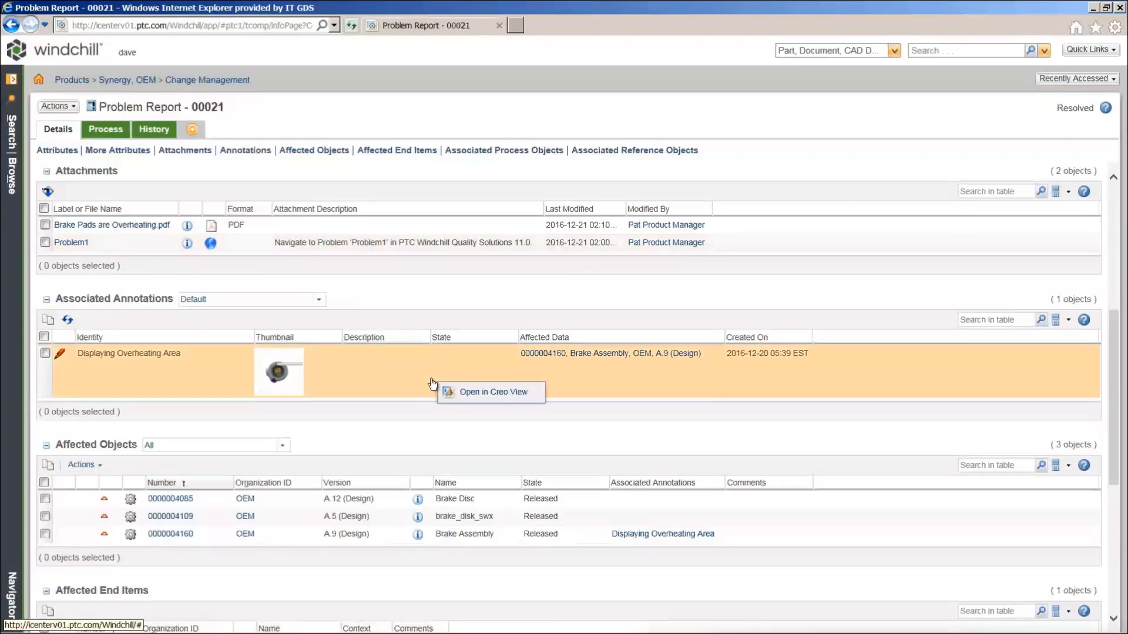
Open the Displaying Overheating Area annotation in Creo View to see its extremely-hot-while-braking callout
left_click(470, 393)
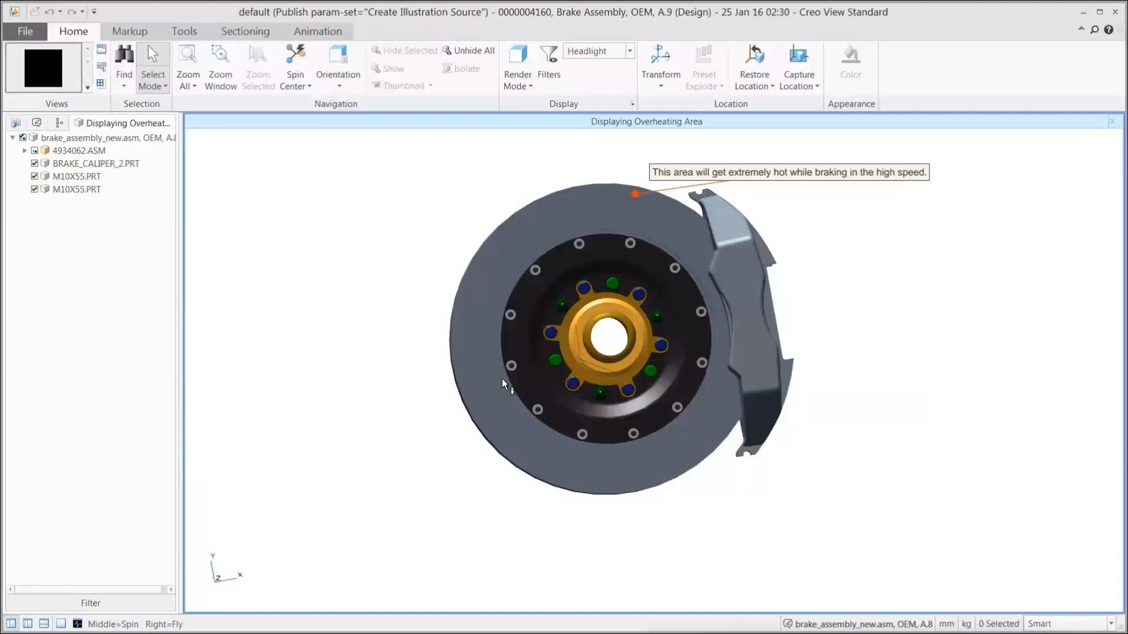
Close Creo View, jump to the affected end items, and open Change Request 00021
left_click(1114, 13)
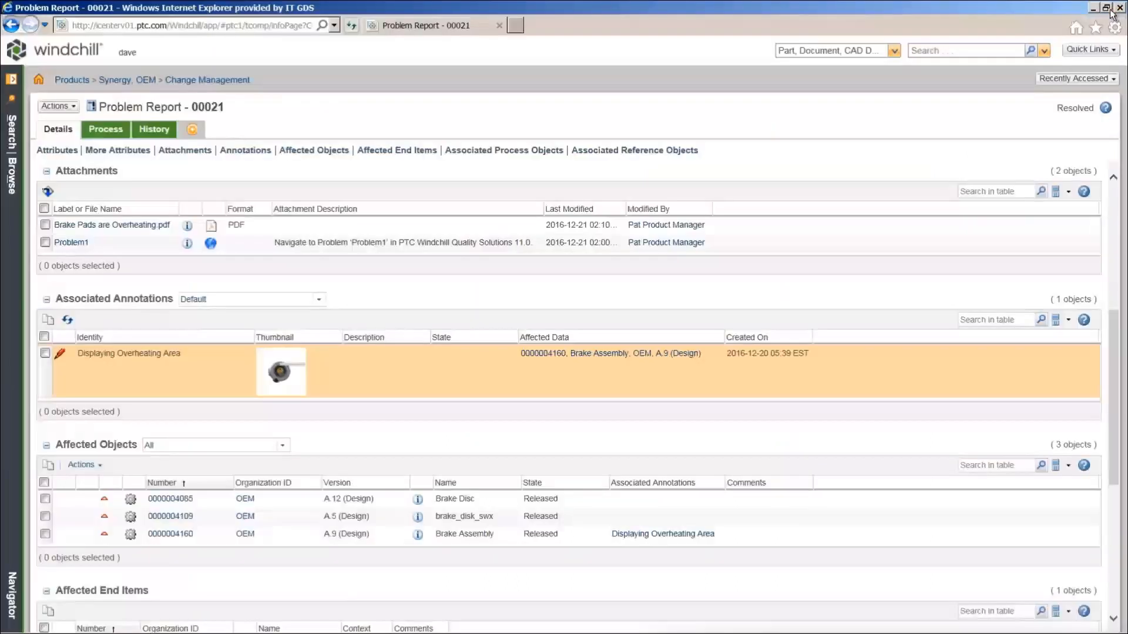
left_click(387, 151)
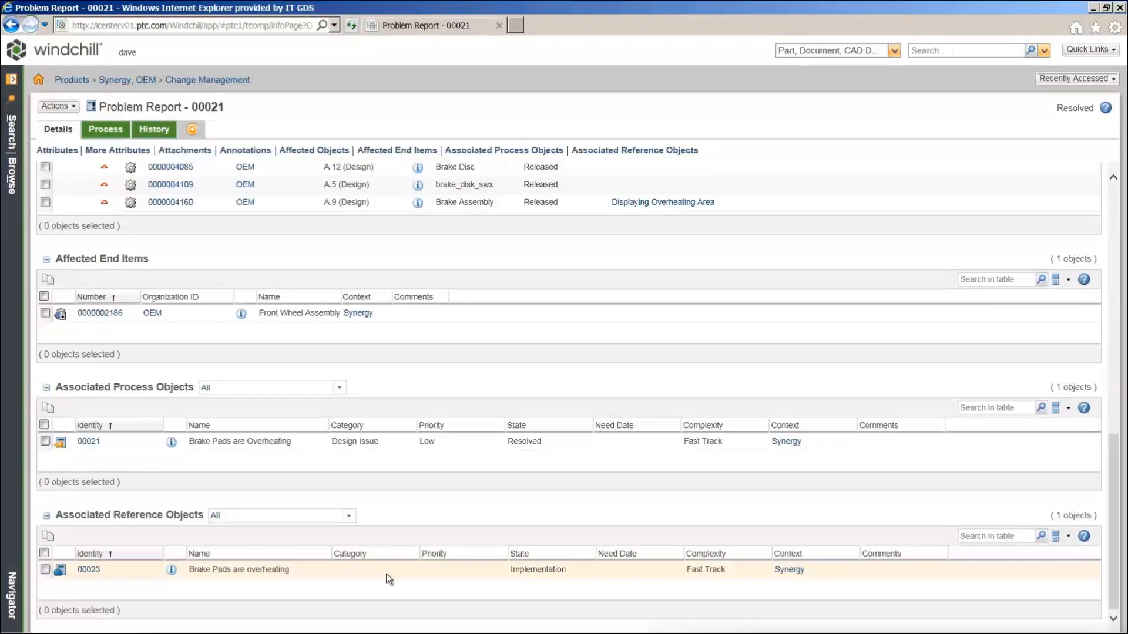
left_click(171, 445)
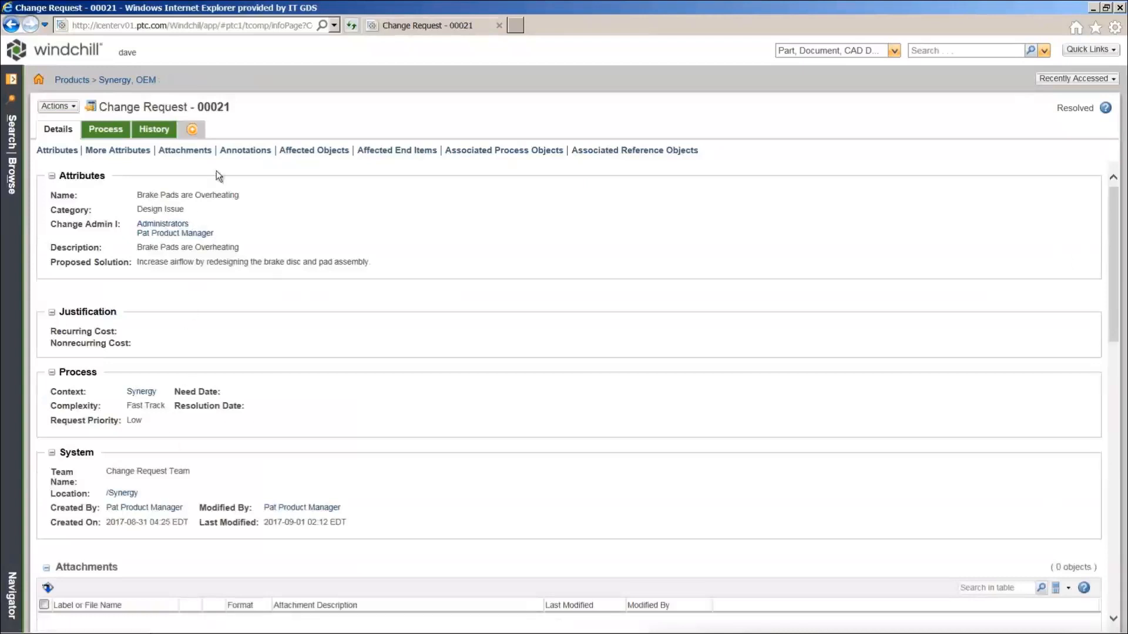
Jump to Change Request 00021's annotations, listing Redesign Brake Disc and 11 affected objects
left_click(237, 151)
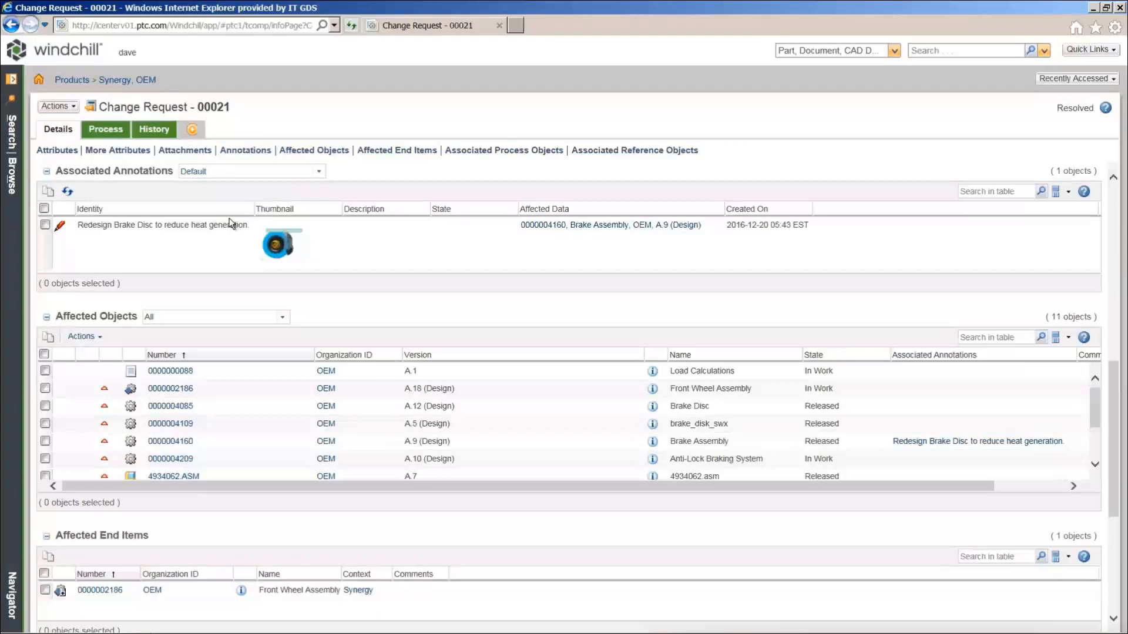
Open the Redesign Brake Disc to reduce heat generation annotation in Creo View
left_click(279, 252)
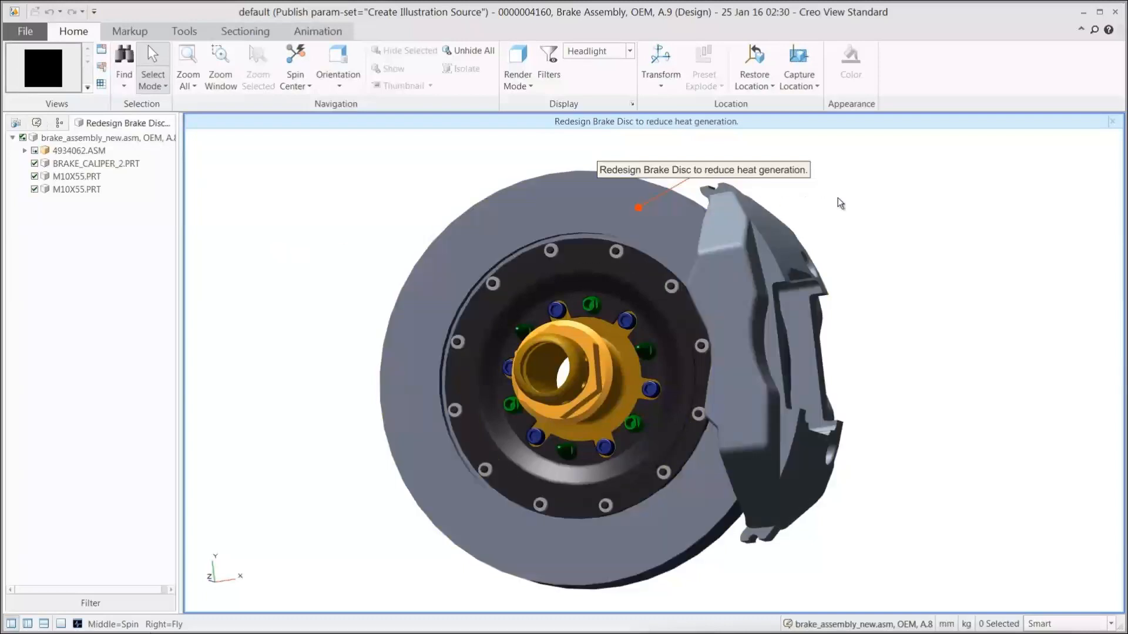
Close Creo View and scroll through the affected objects down to associated Change Notice 00023
left_click(1115, 11)
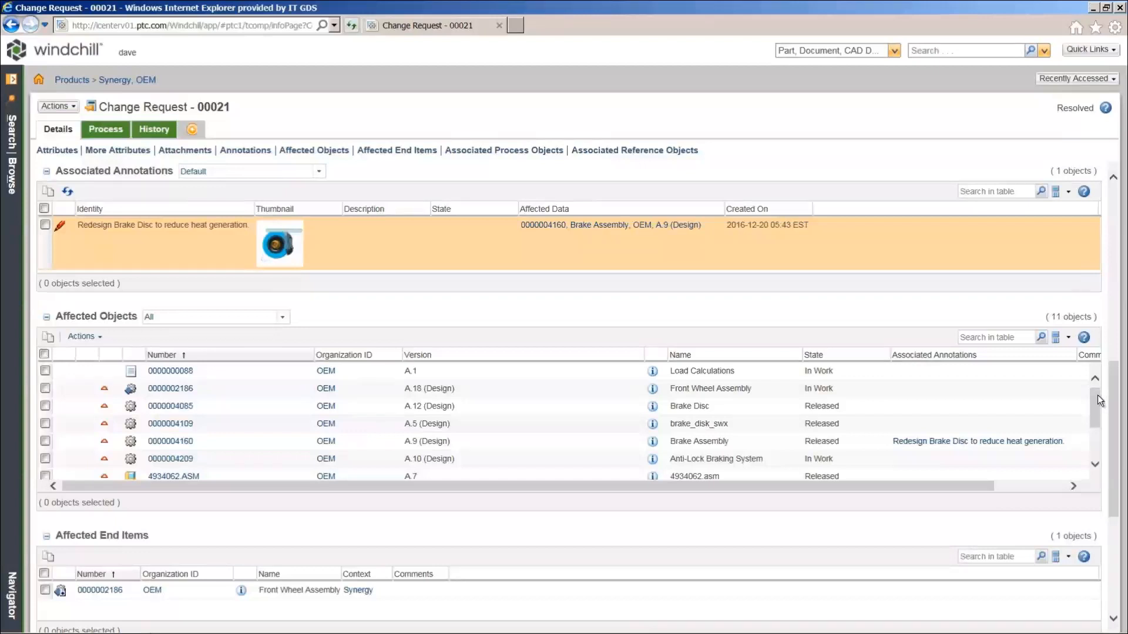
left_click_drag(1097, 397, 1099, 427)
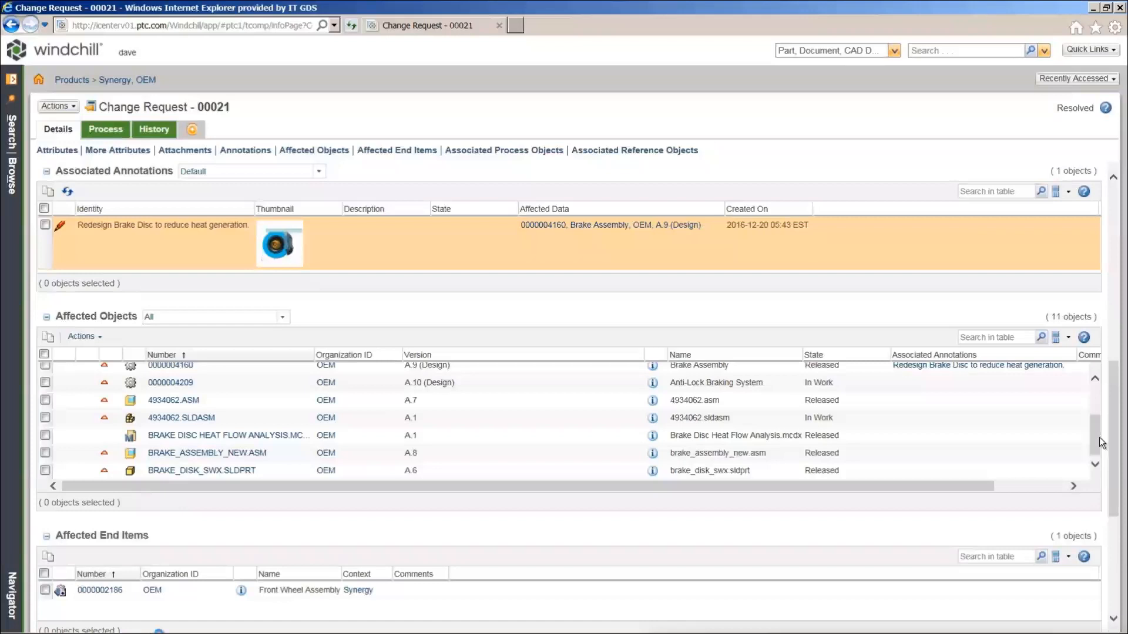
left_click_drag(1112, 445, 1126, 542)
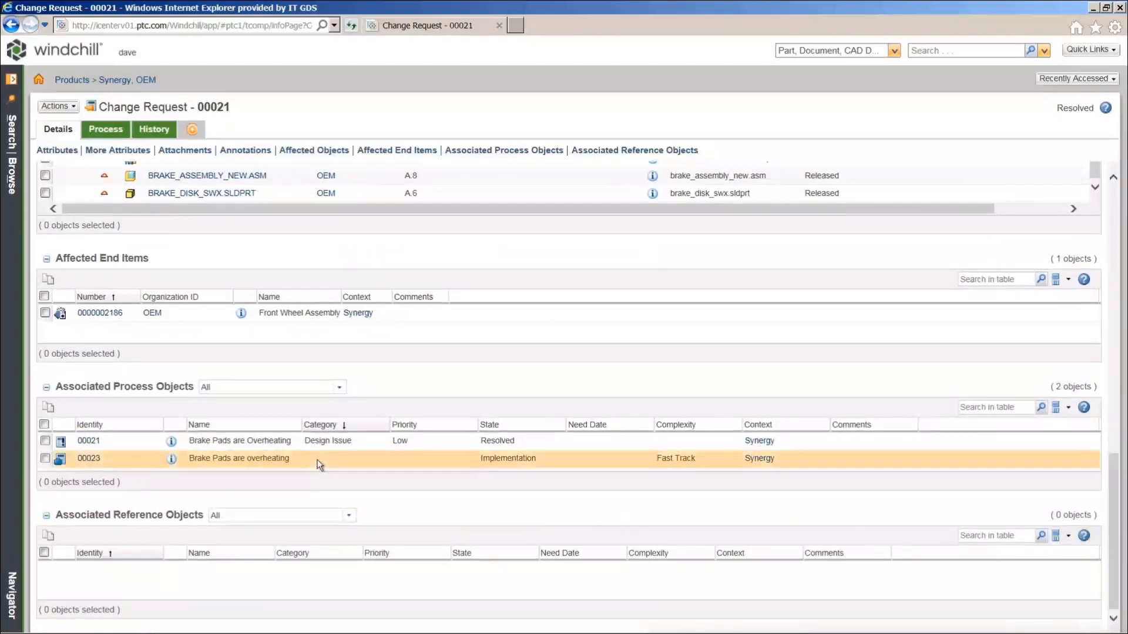
Open Change Notice 00023, Brake Pads are overheating, and view its process information
left_click(171, 459)
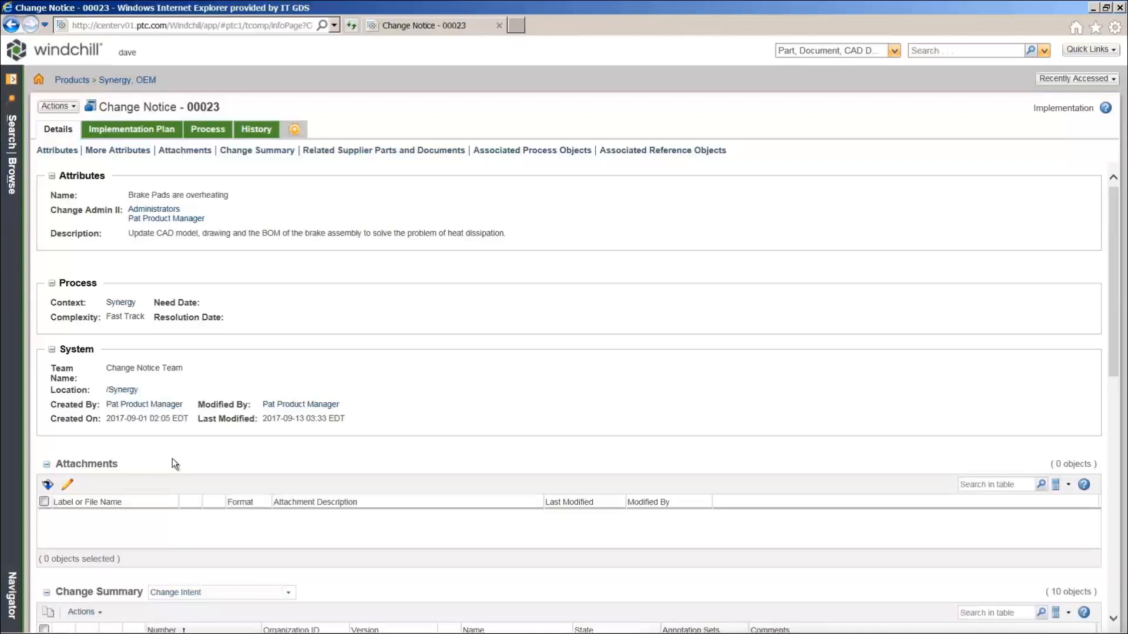
left_click(212, 131)
Show Routing/Process History and bring up actions for the running Change Notice Workflow_00023
left_click(239, 151)
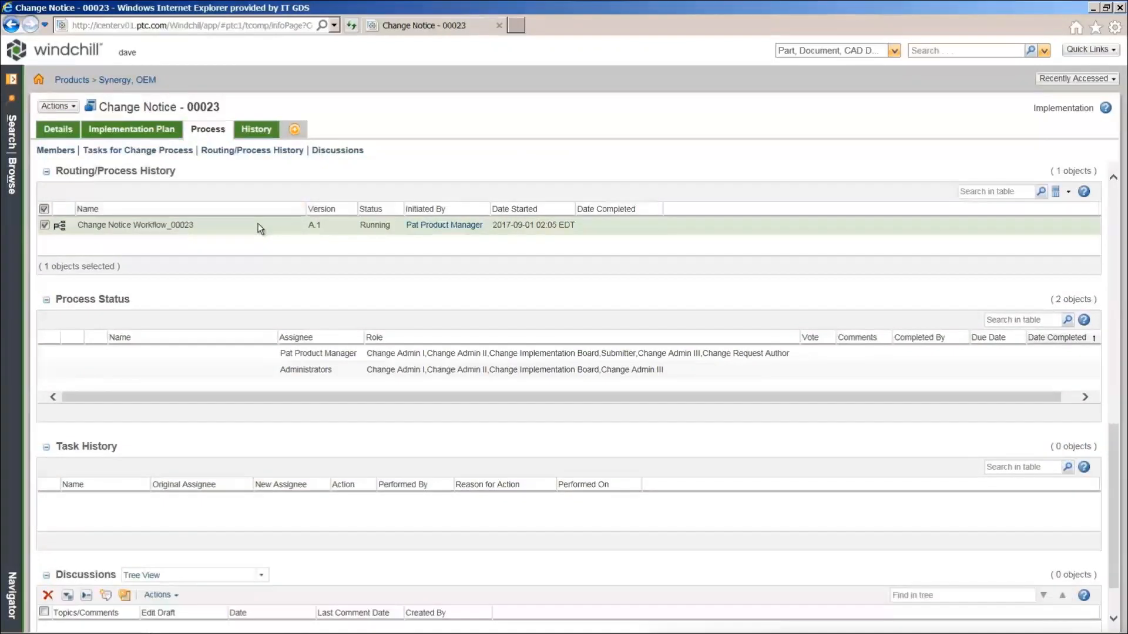
right_click(258, 225)
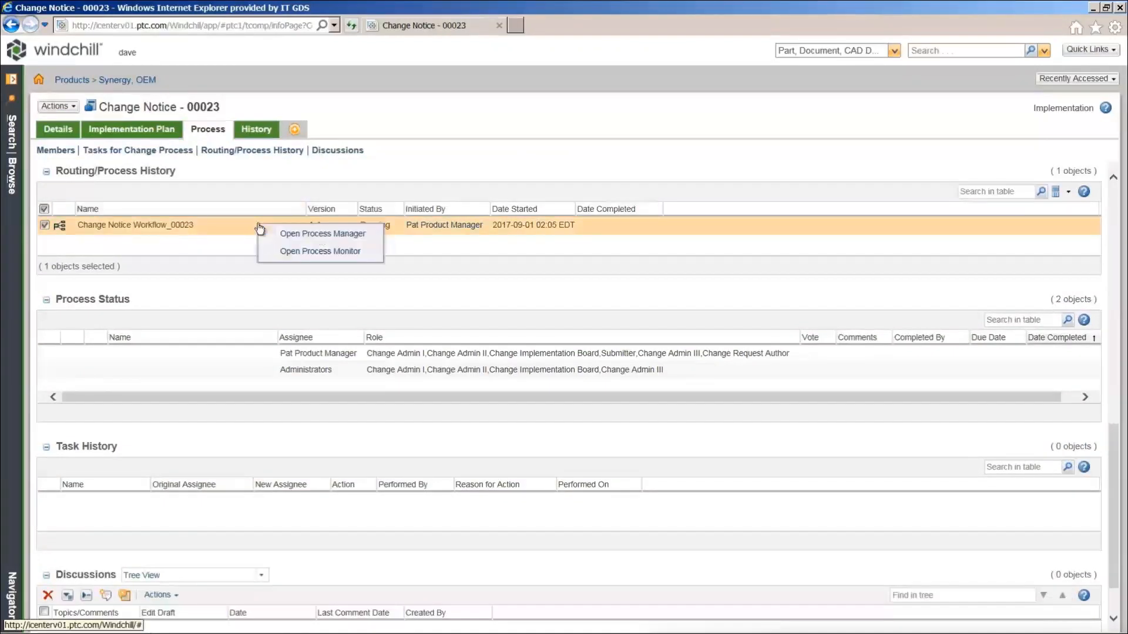
left_click(360, 234)
left_click_drag(376, 362, 507, 377)
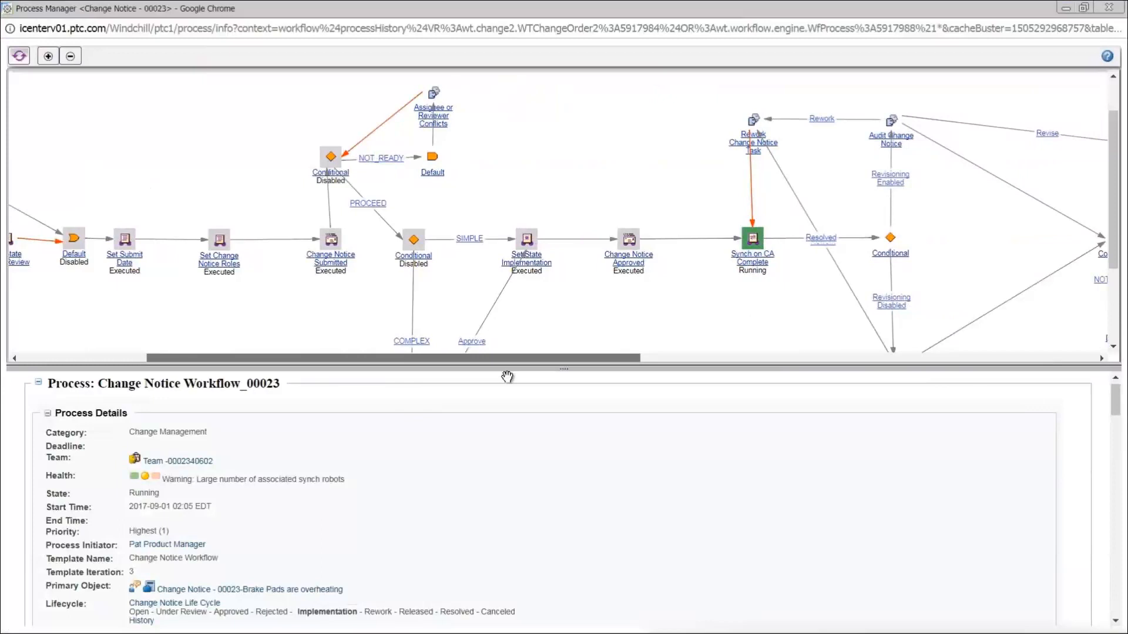
left_click_drag(507, 377, 609, 382)
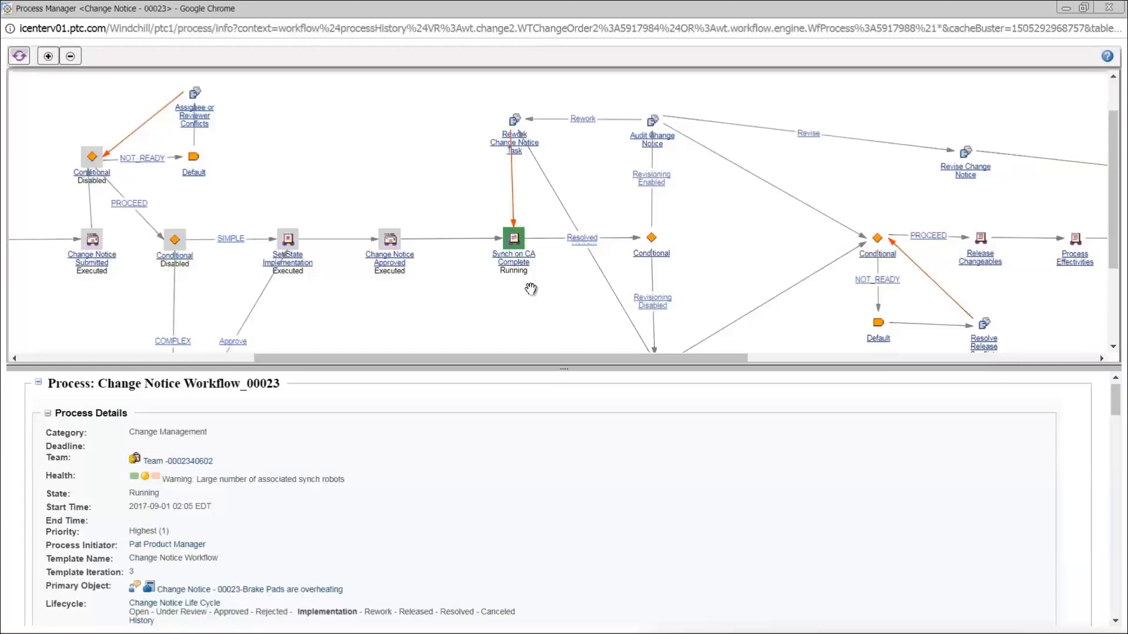
left_click(1109, 8)
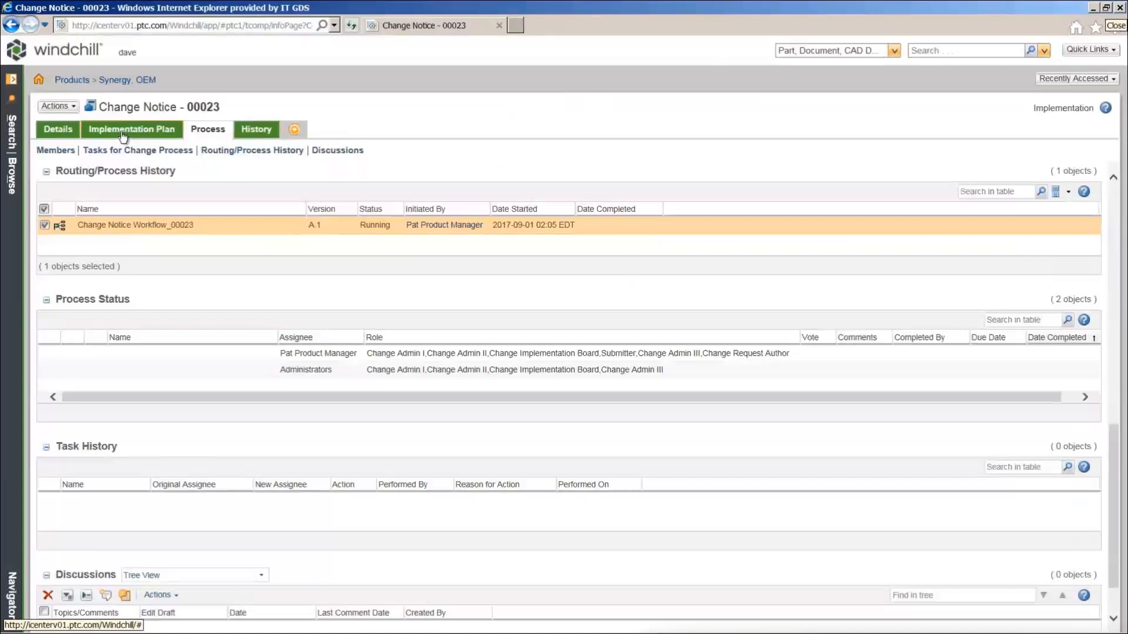
Show Change Notice 00023's Implementation Plan: tasks 00031 and 00032 Resolved, 00033 still in Implementation
left_click(121, 133)
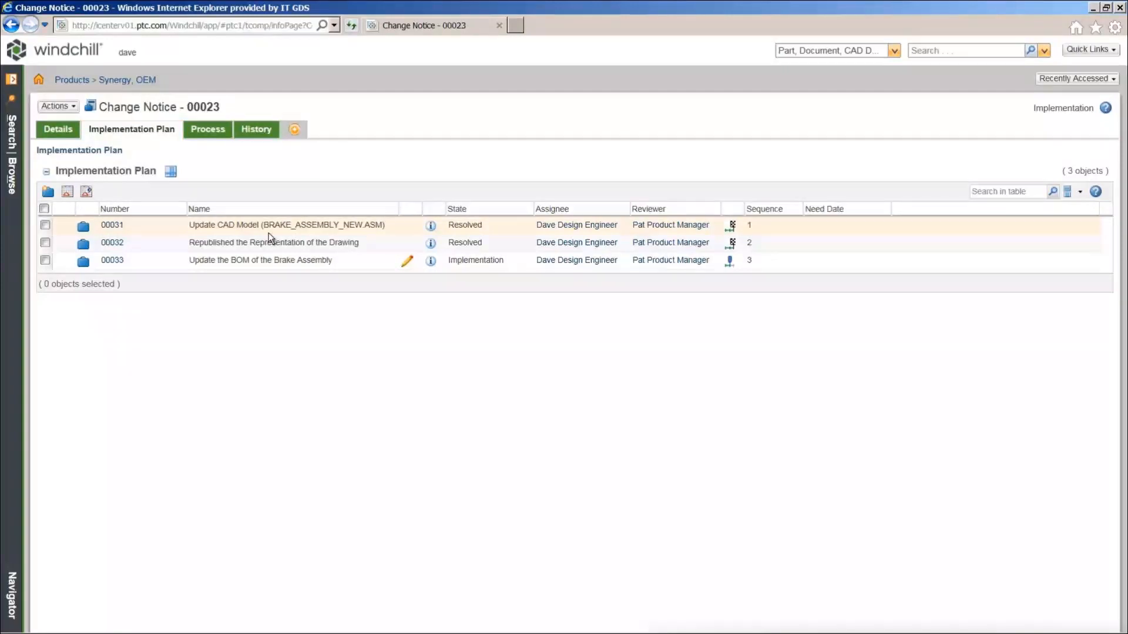
Open Change Task 00031 and jump to its 9 affected and 6 resulting objects
left_click(432, 227)
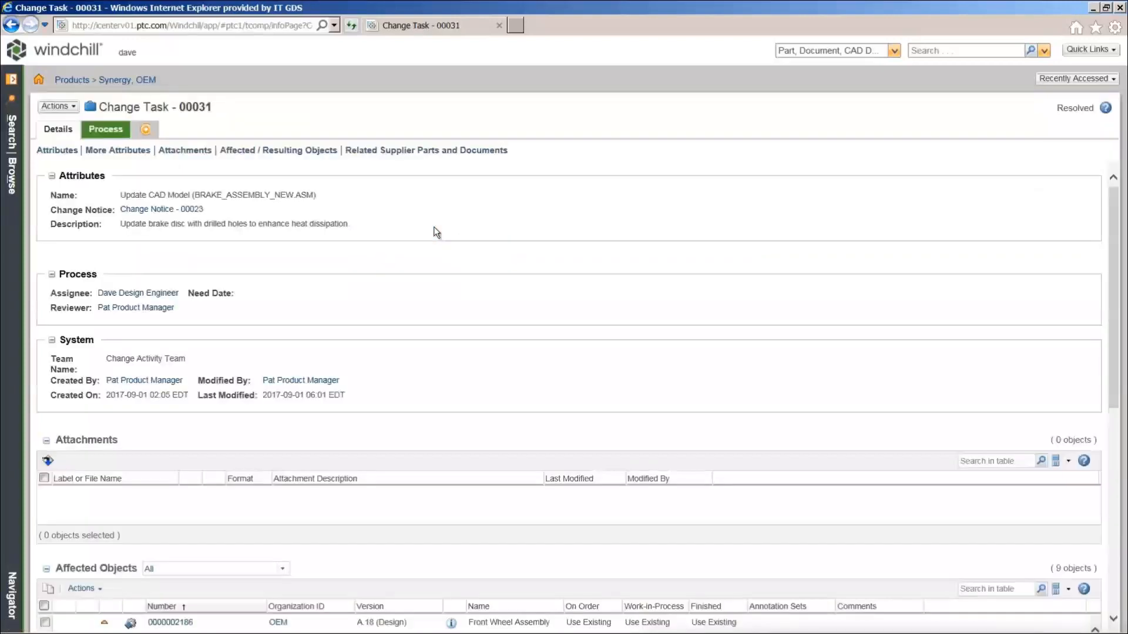
left_click(268, 155)
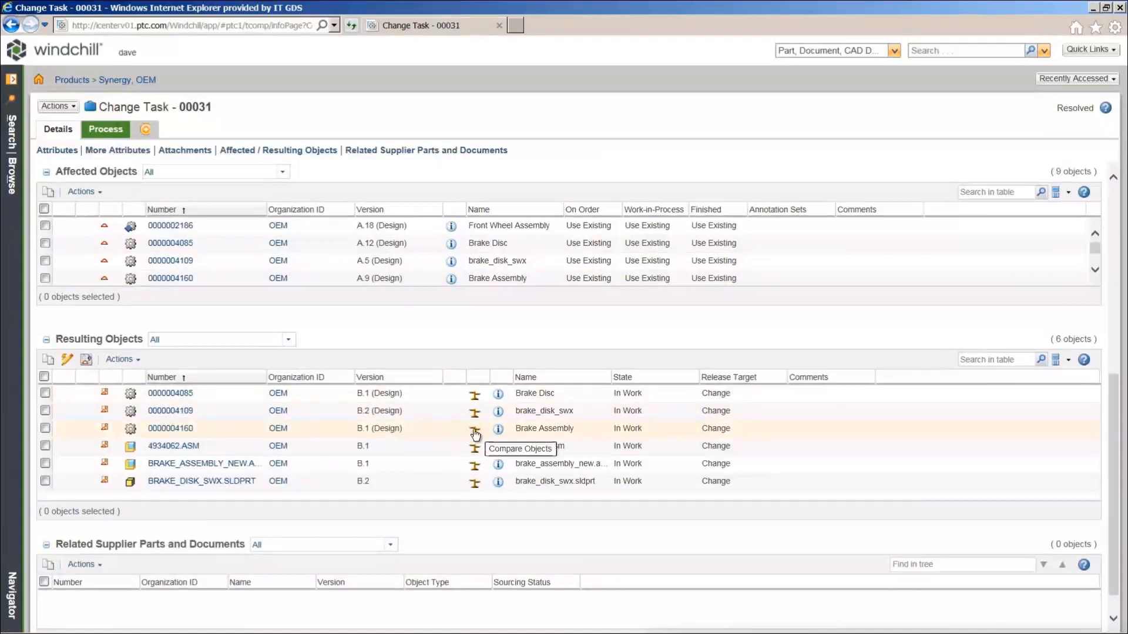
Compare Brake Assembly B.1 with A.9 on Related CAD Documents, confirming no content differences
left_click(474, 432)
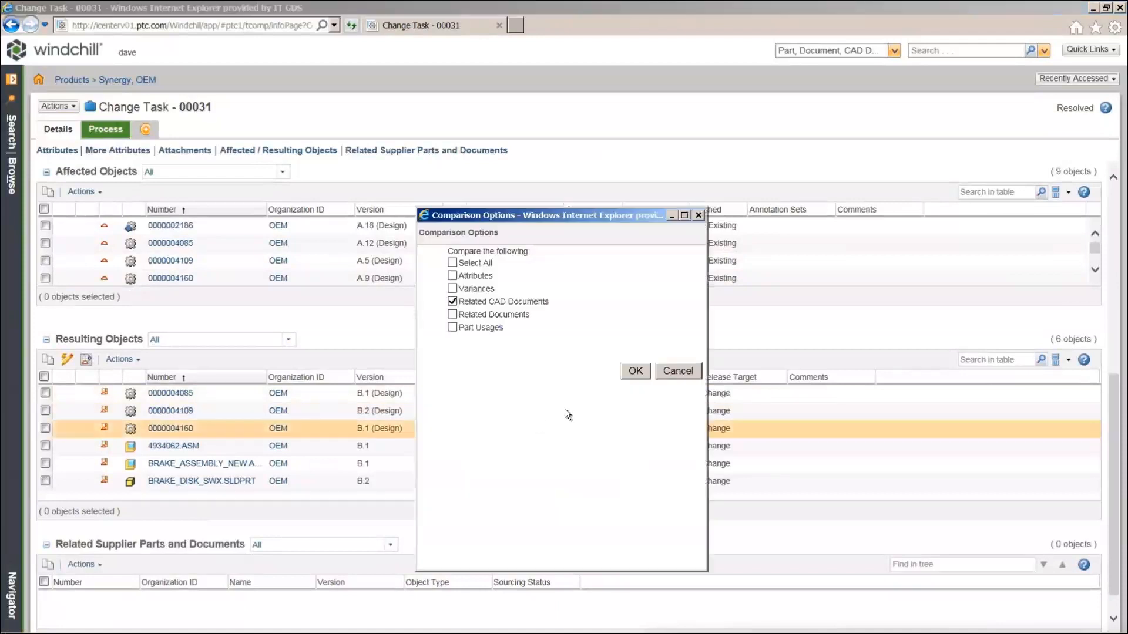
left_click(633, 371)
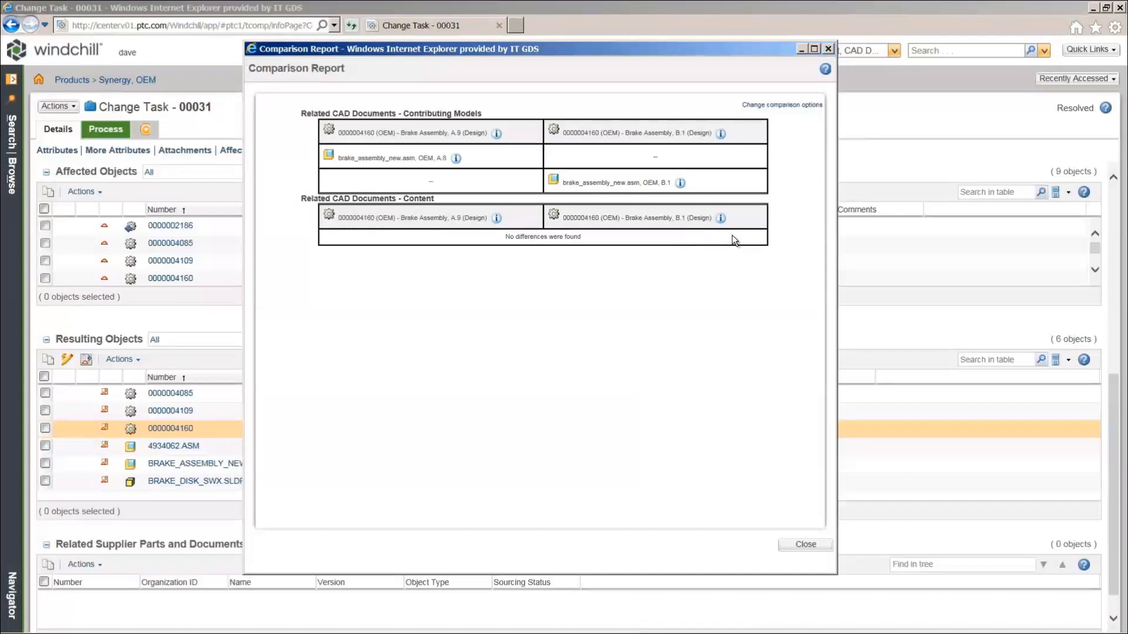
left_click(796, 542)
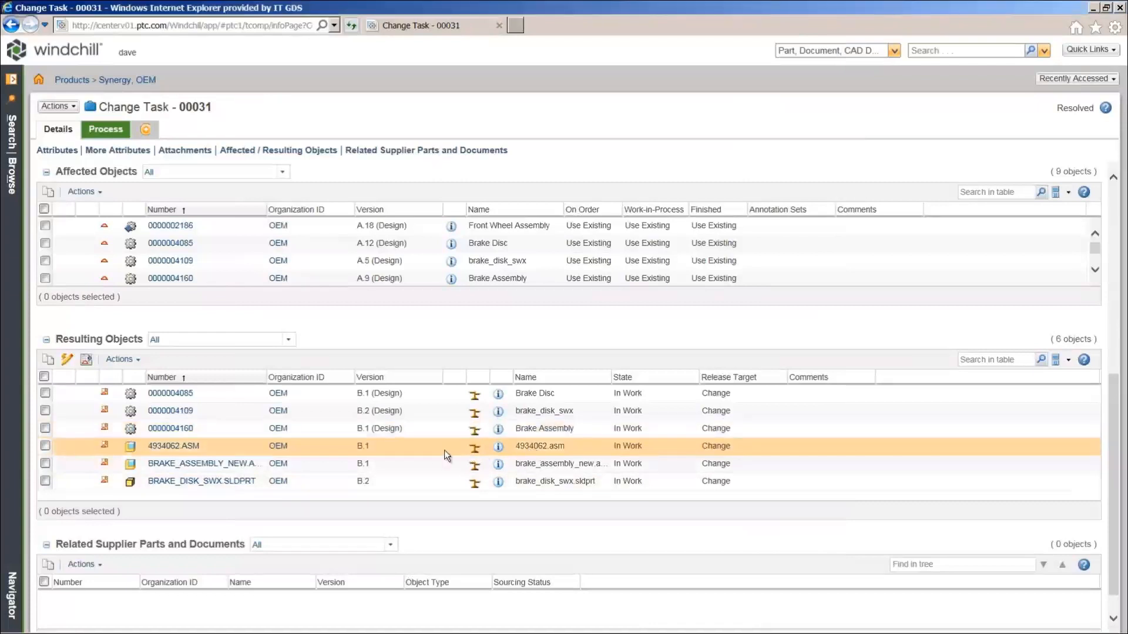
right_click(426, 446)
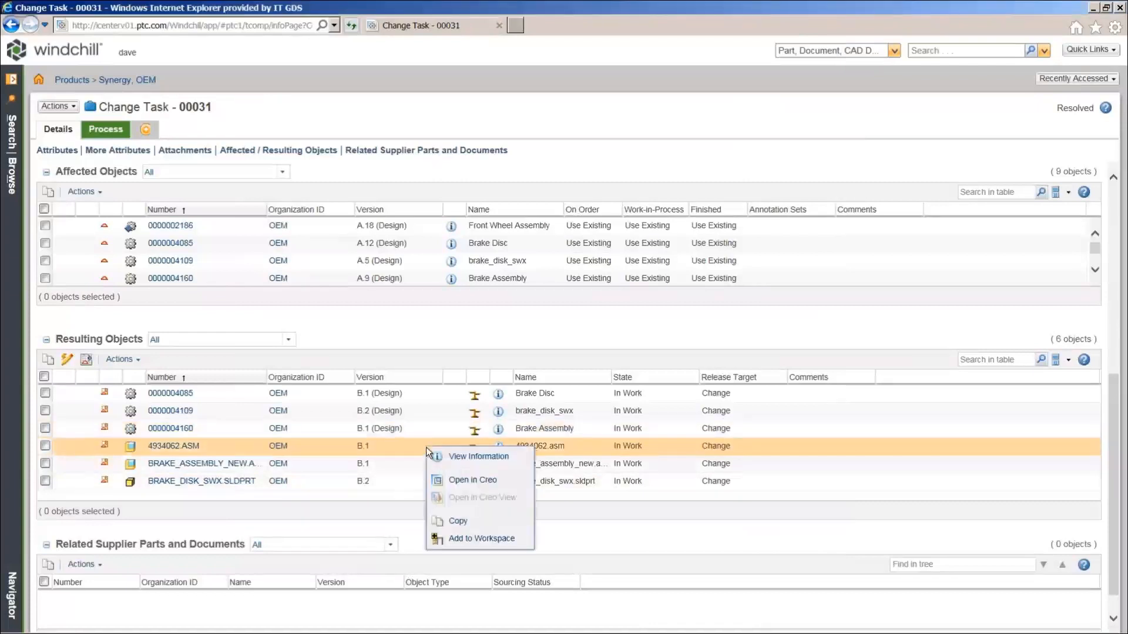
Open 4934062.ASM in Creo, select Pattern 2 of Hole 1 and Pattern 3 of Hole 2, then close Creo
left_click(500, 486)
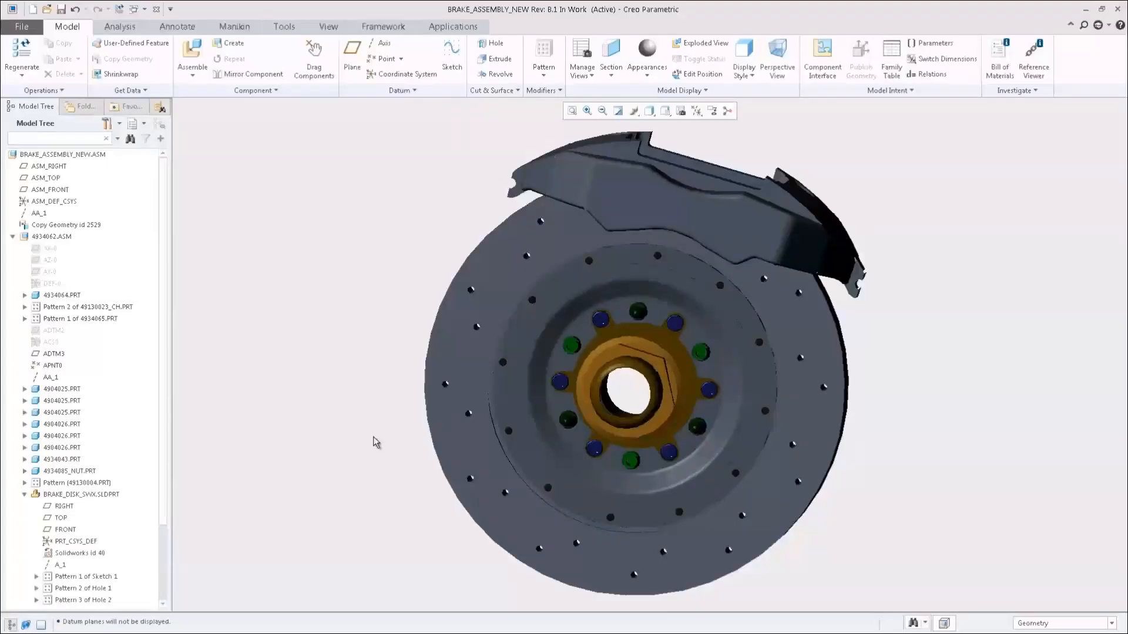
left_click_drag(164, 444, 158, 554)
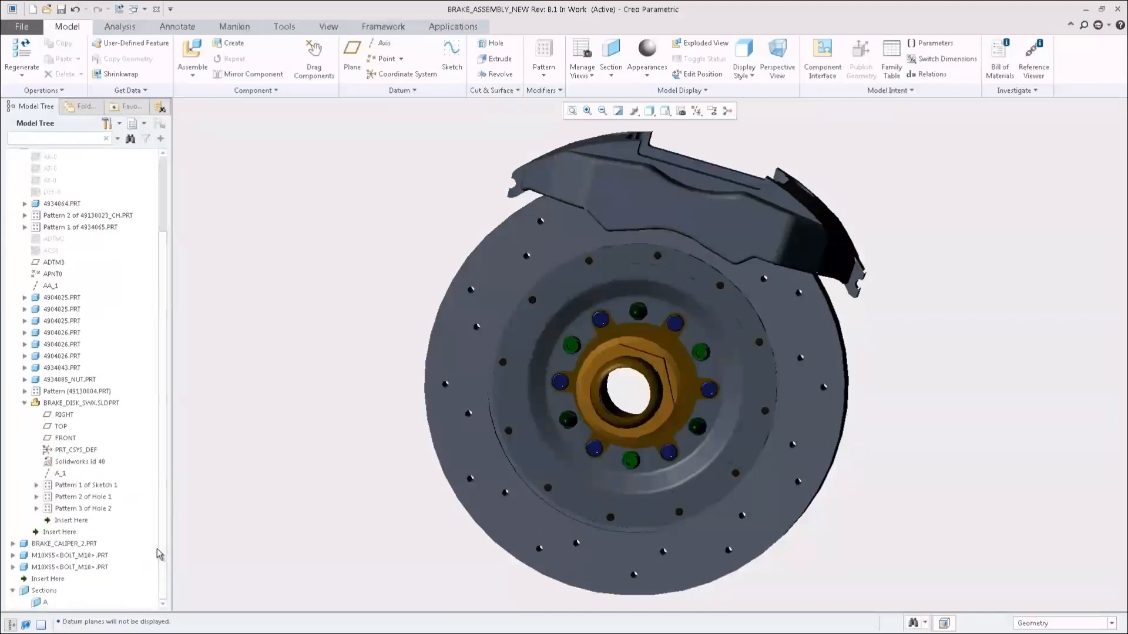
left_click(105, 500)
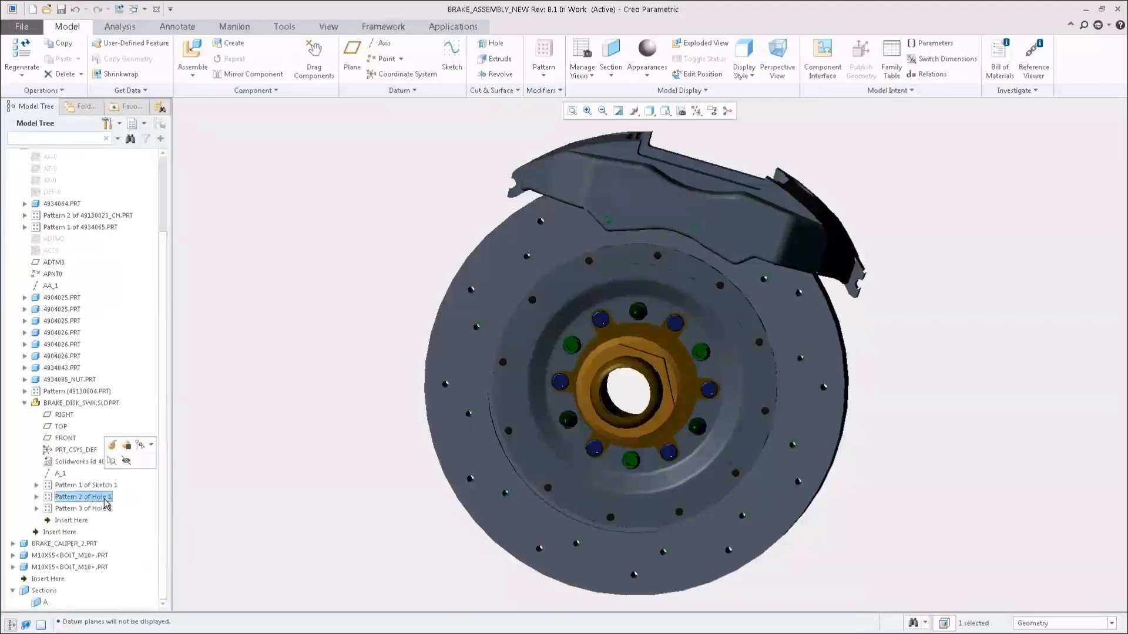
left_click(106, 509, "ctrl")
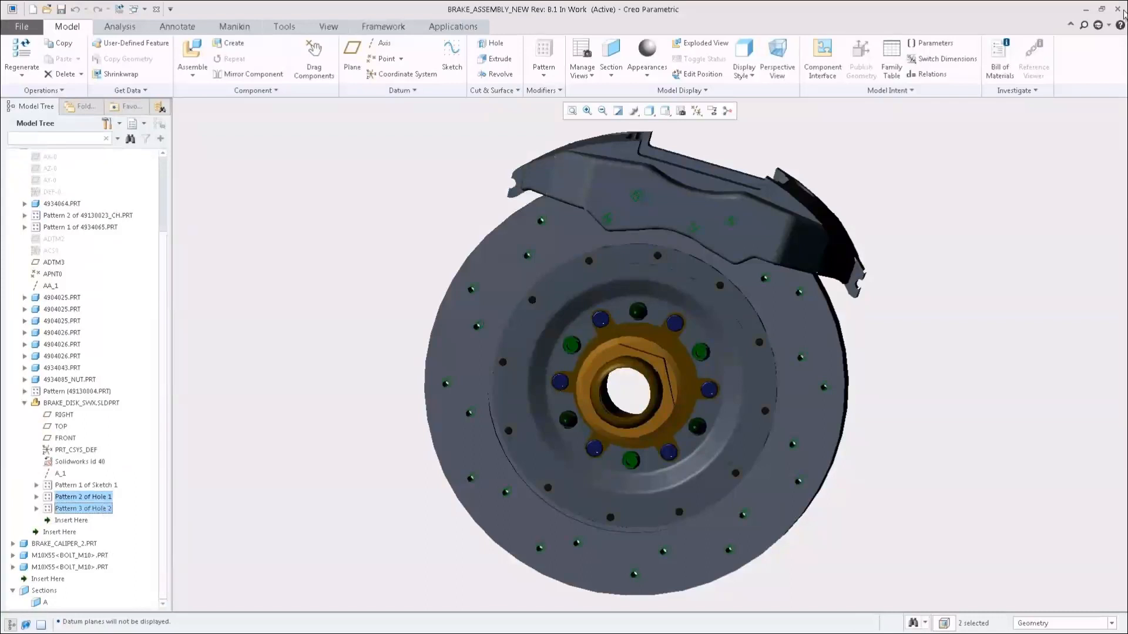
left_click(1122, 10)
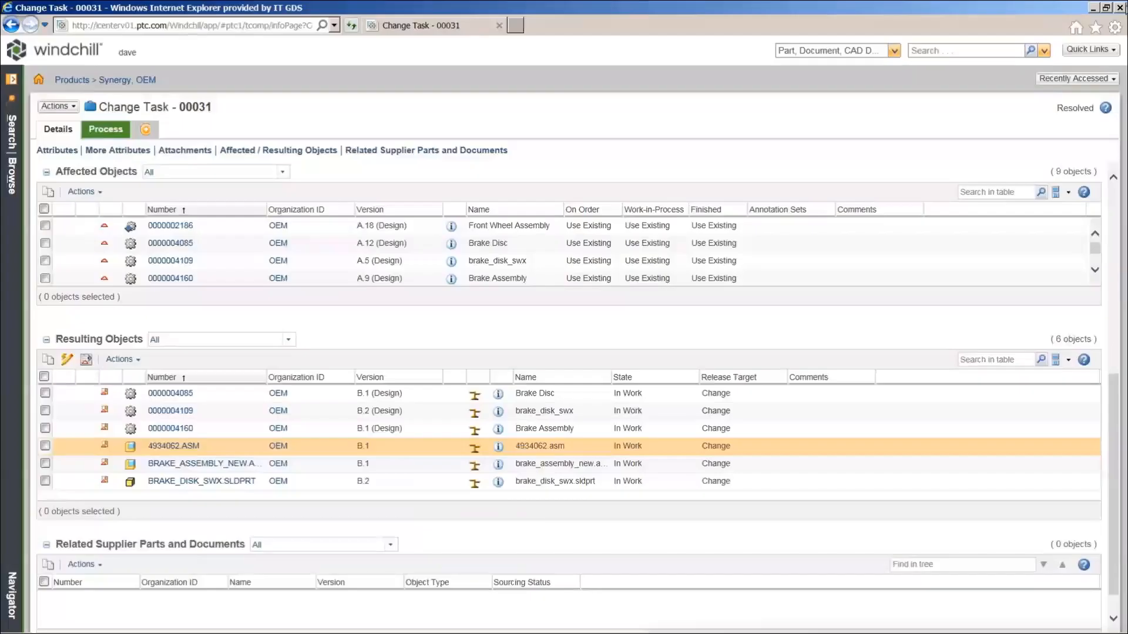
Return to the Windchill Home page showing Complete Change Notice Task for Change Task 00033 in My Tasks
left_click(39, 82)
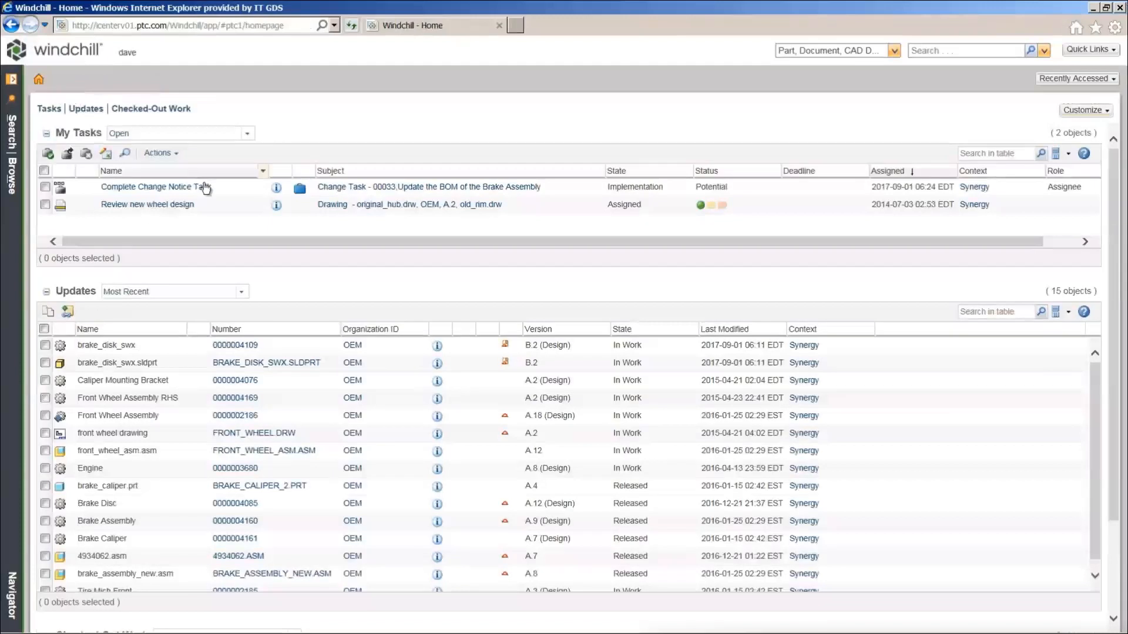
Launch the Task Assistant for Complete Change Notice Task, then open Change Task 00033's Affected / Resulting Objects
left_click(241, 188)
right_click(241, 188)
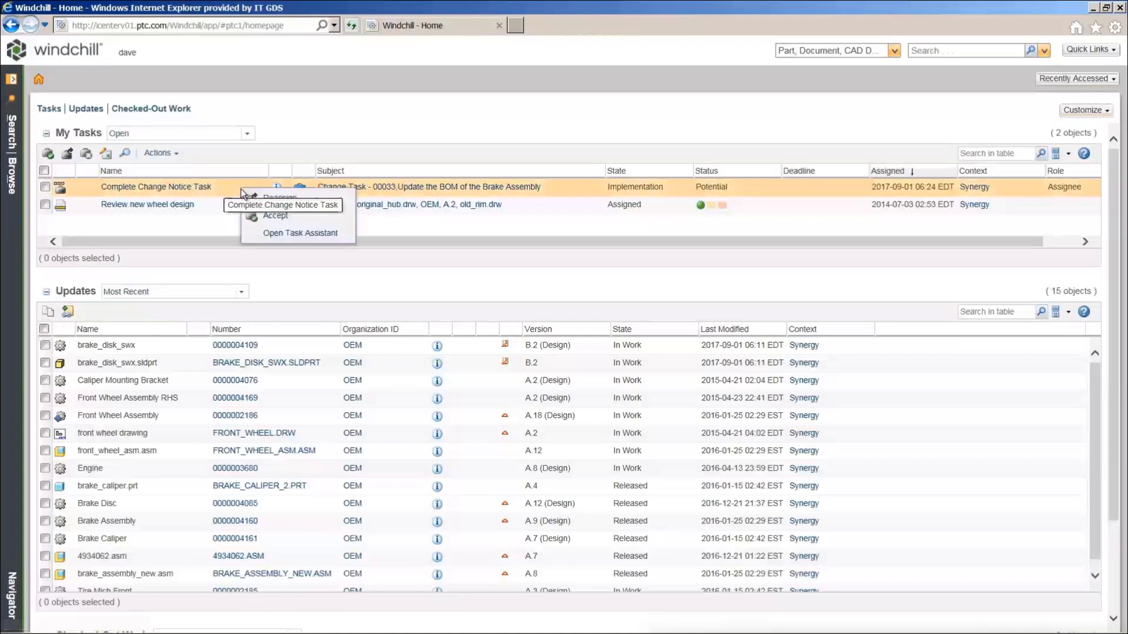
left_click(314, 234)
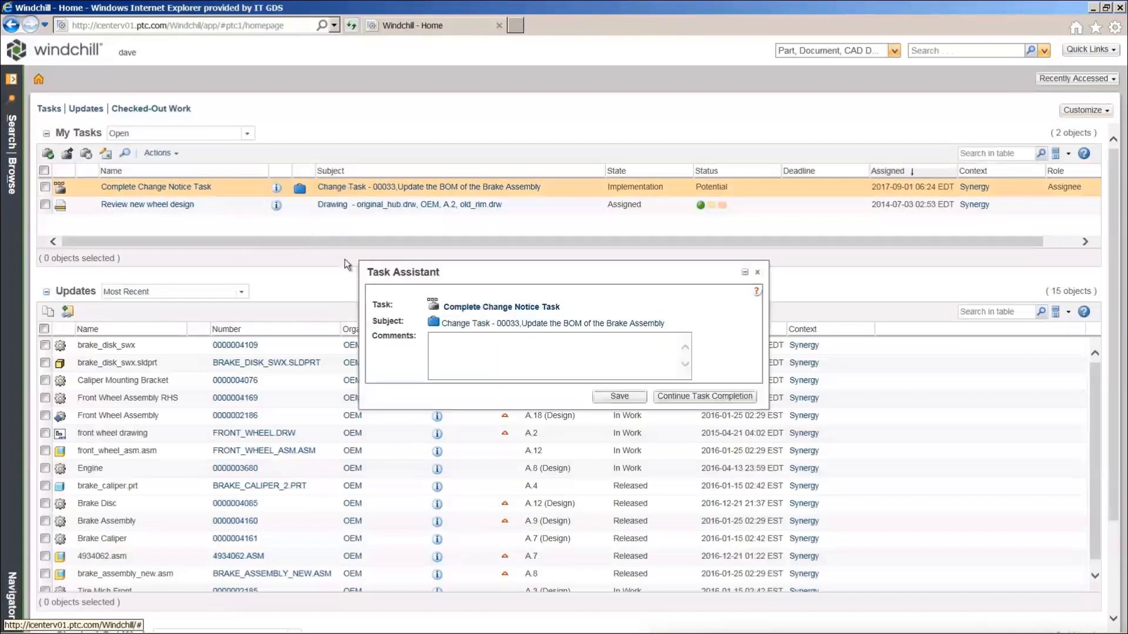
left_click_drag(545, 279, 874, 128)
left_click(879, 172)
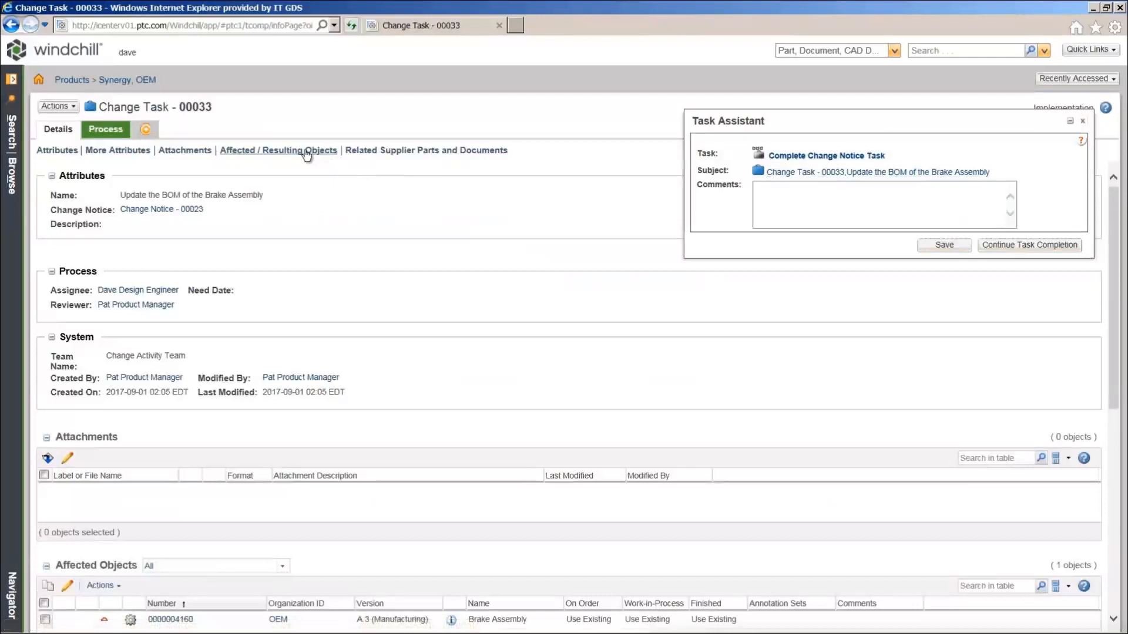
left_click(306, 151)
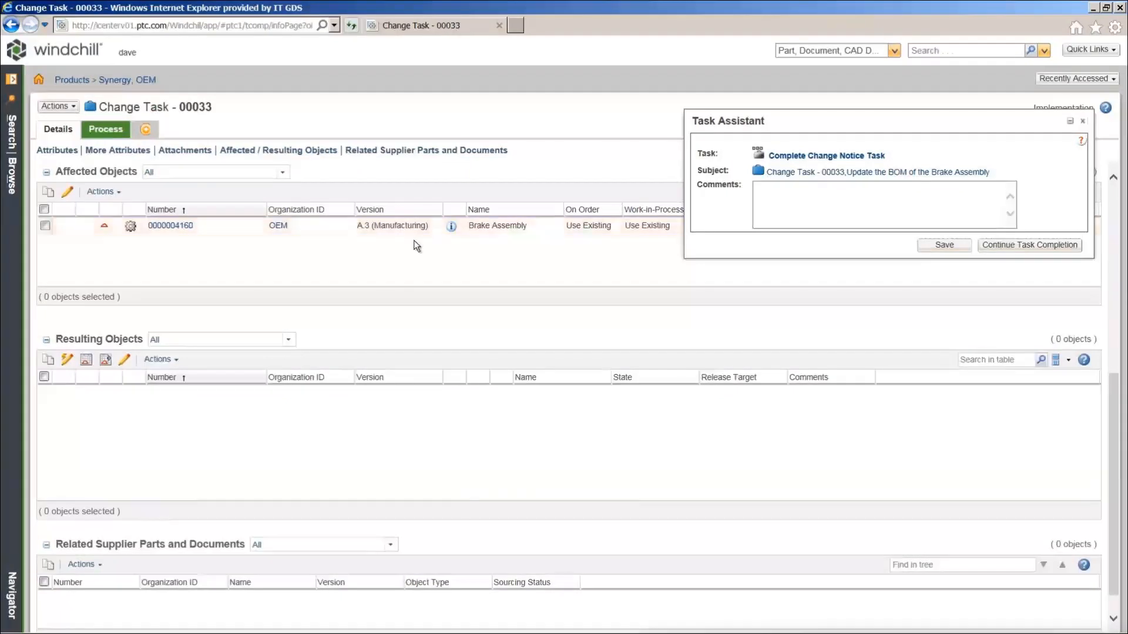
Open the Brake Assembly in the Manufacturing Associative Part Structure Browser, design B.1 beside manufacturing A.3
left_click(452, 227)
left_click(57, 106)
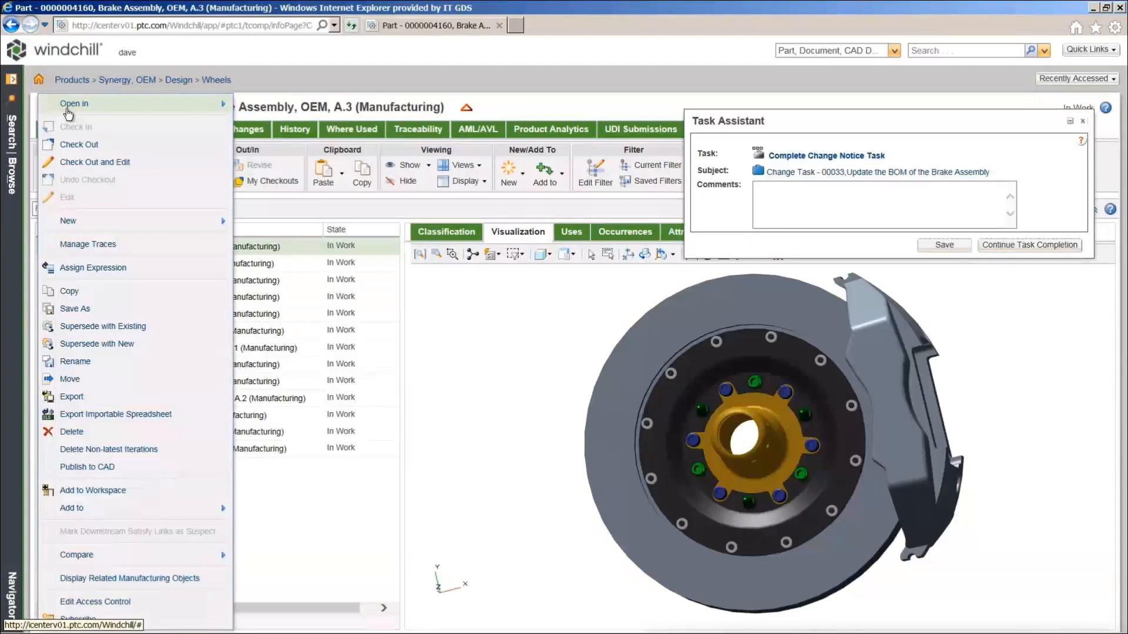
mouse_move(69, 112)
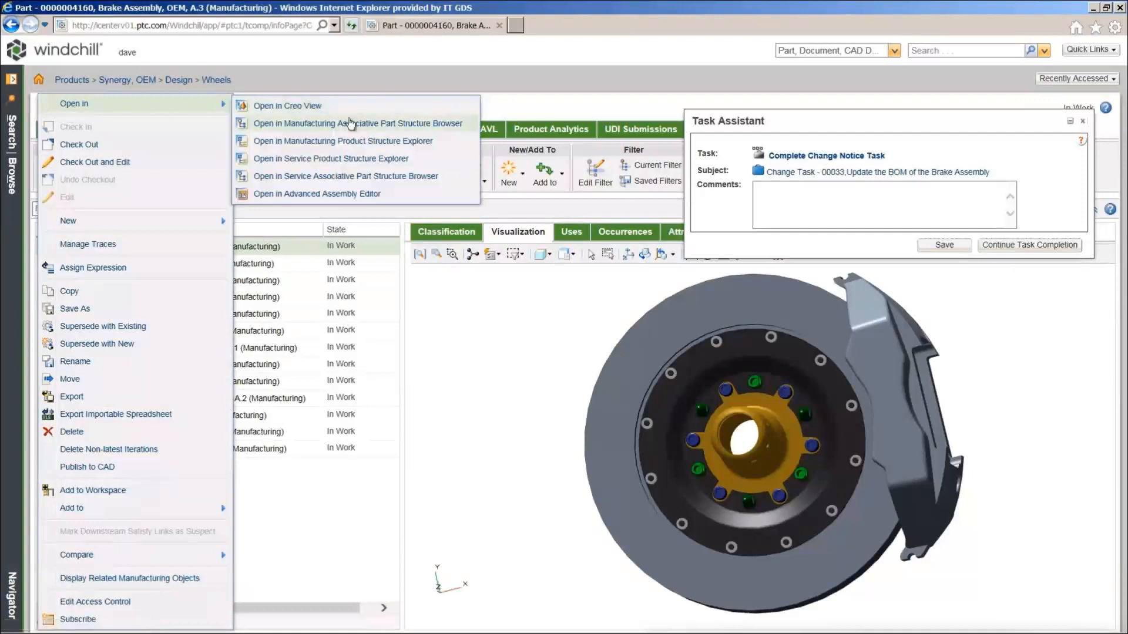
left_click(350, 124)
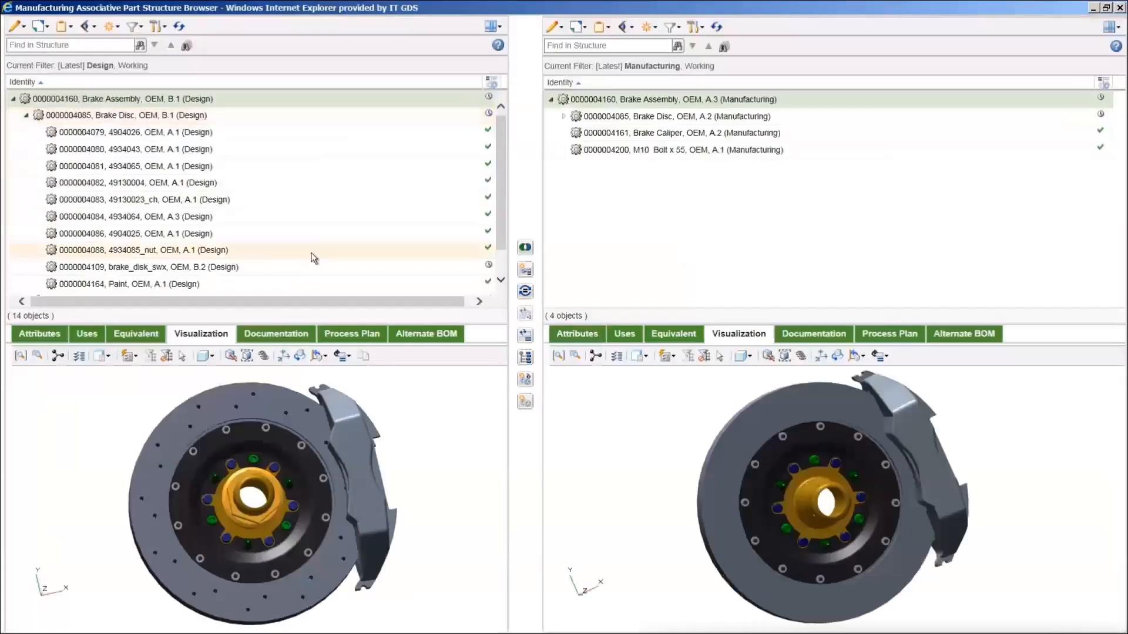
Use Select Equivalent Parts on Other Side on brake_disk_swx B.2 to reveal its manufacturing A.2
left_click(311, 266)
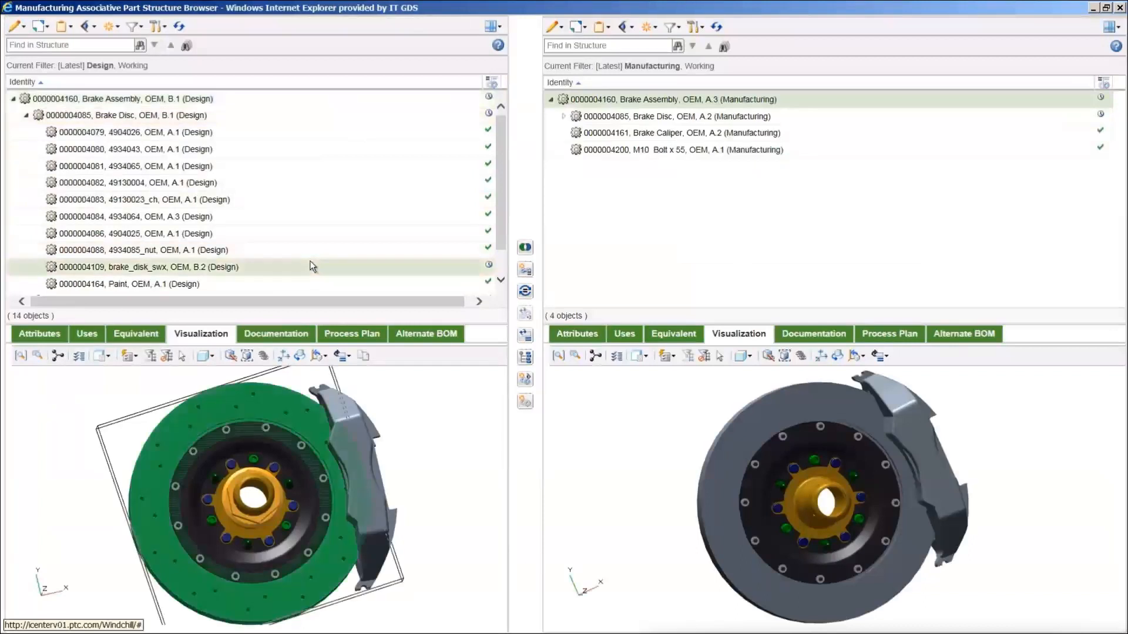
right_click(312, 266)
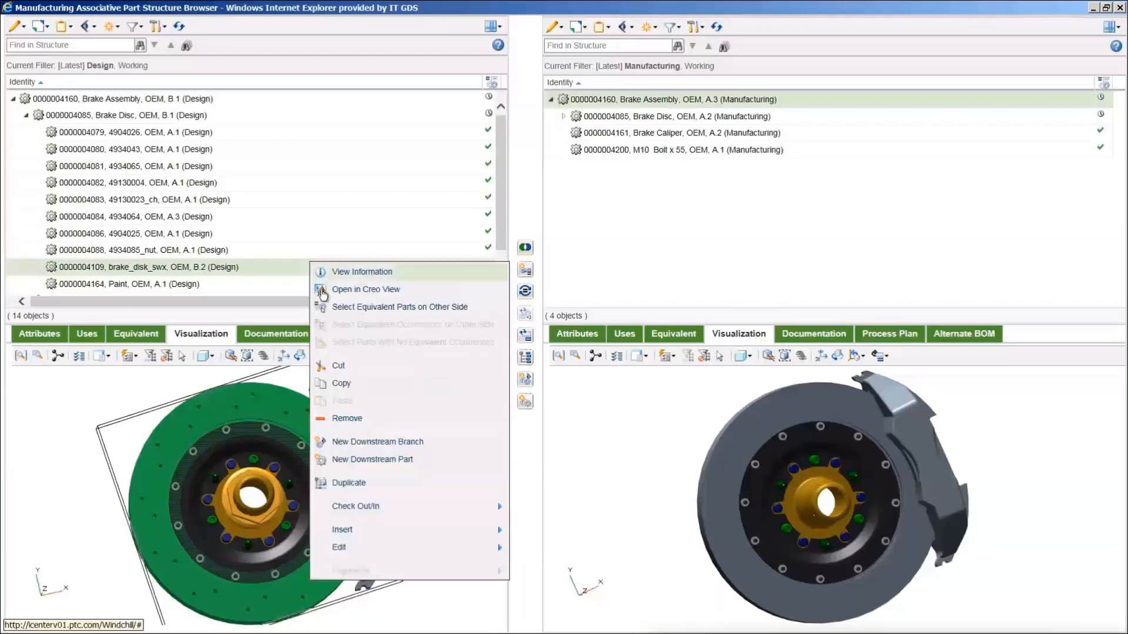
left_click(333, 311)
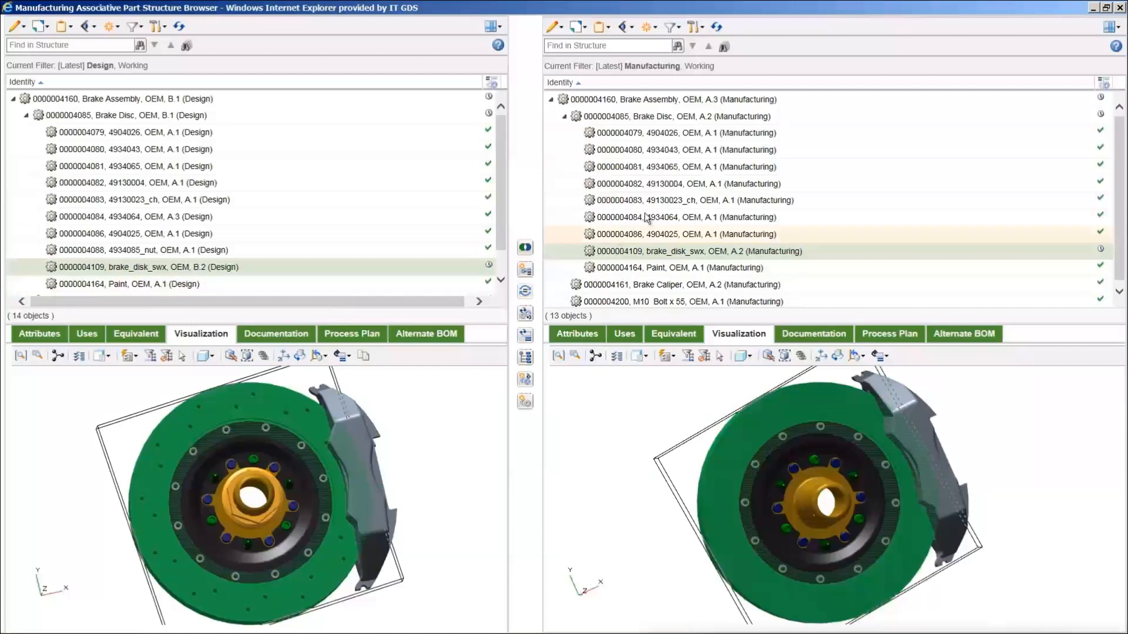
Update the manufacturing Brake Assembly to current upstream equivalents with Carry over from upstream checked
left_click(739, 121)
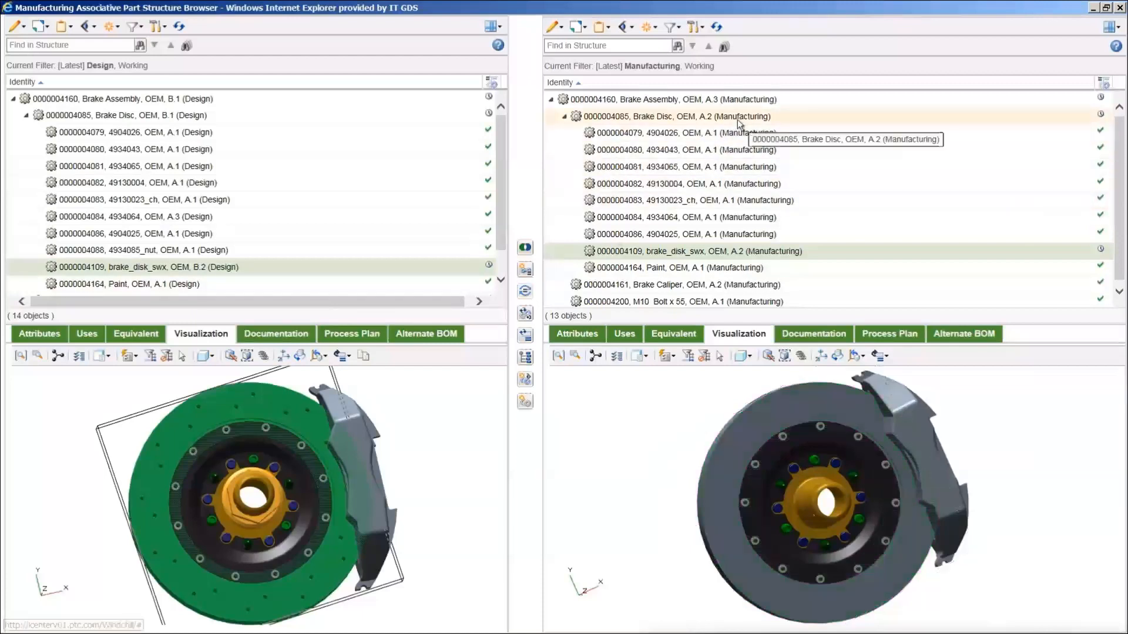
left_click(742, 105)
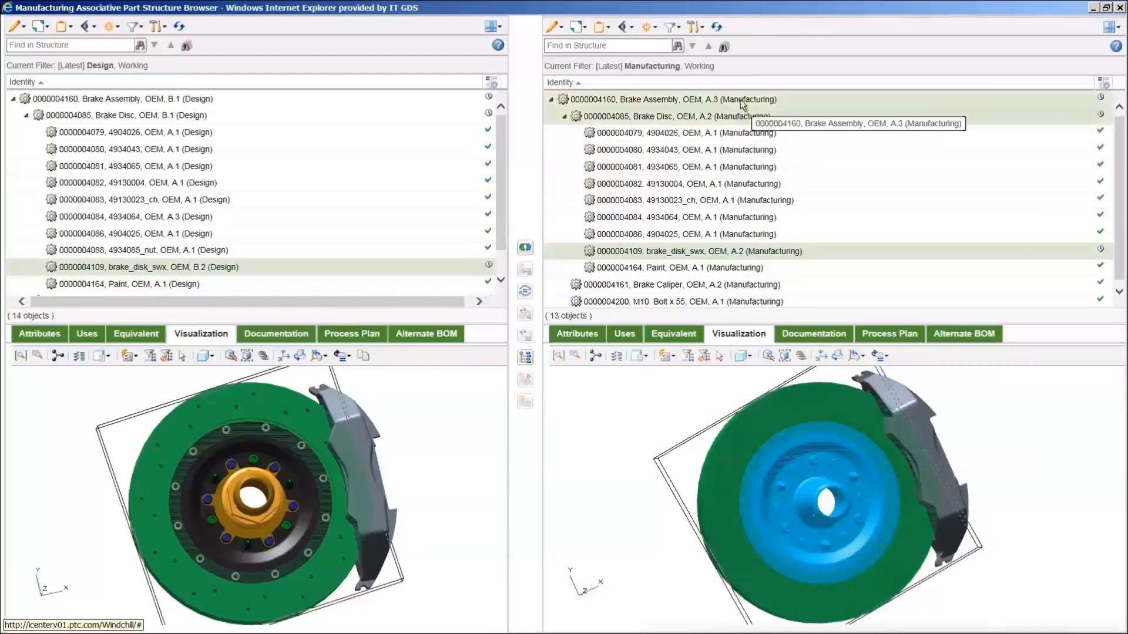
right_click(805, 118)
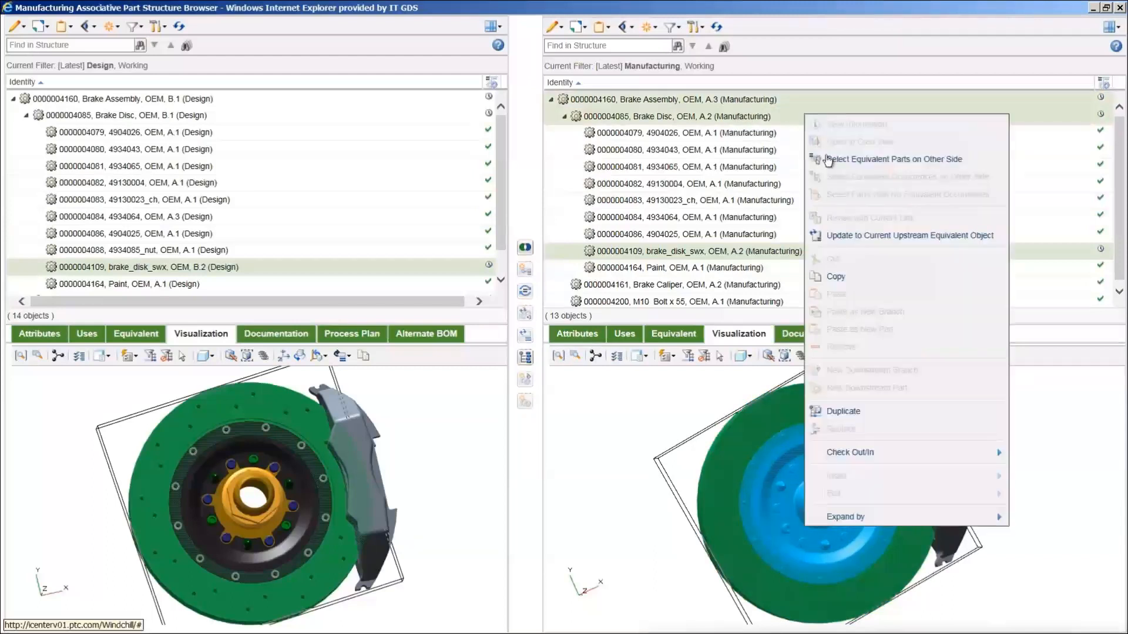
left_click(843, 235)
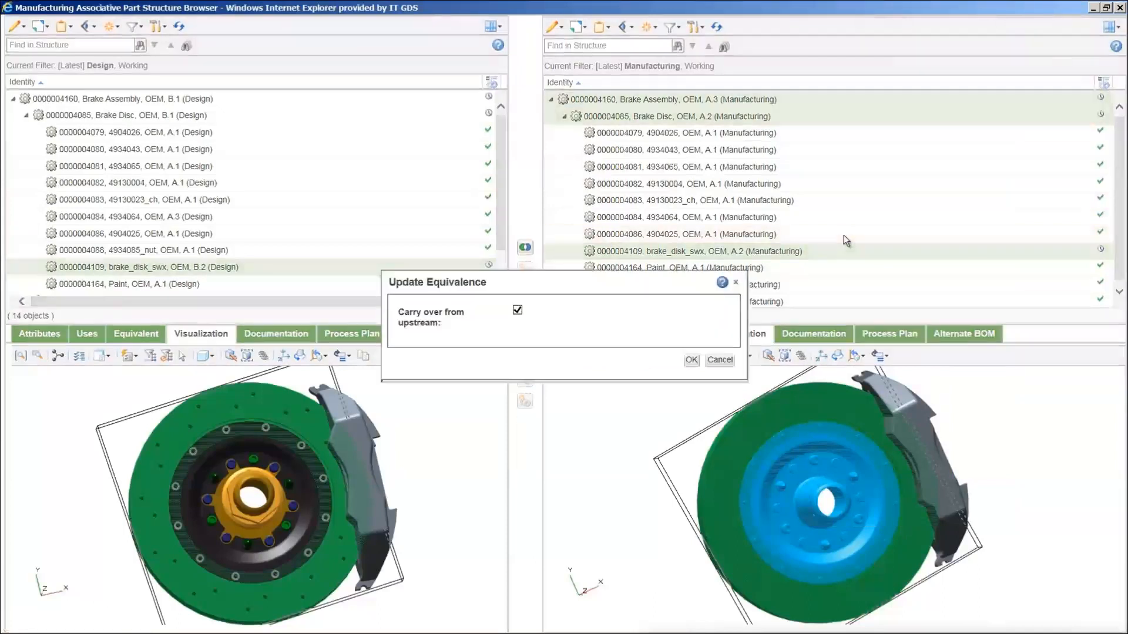
left_click(690, 360)
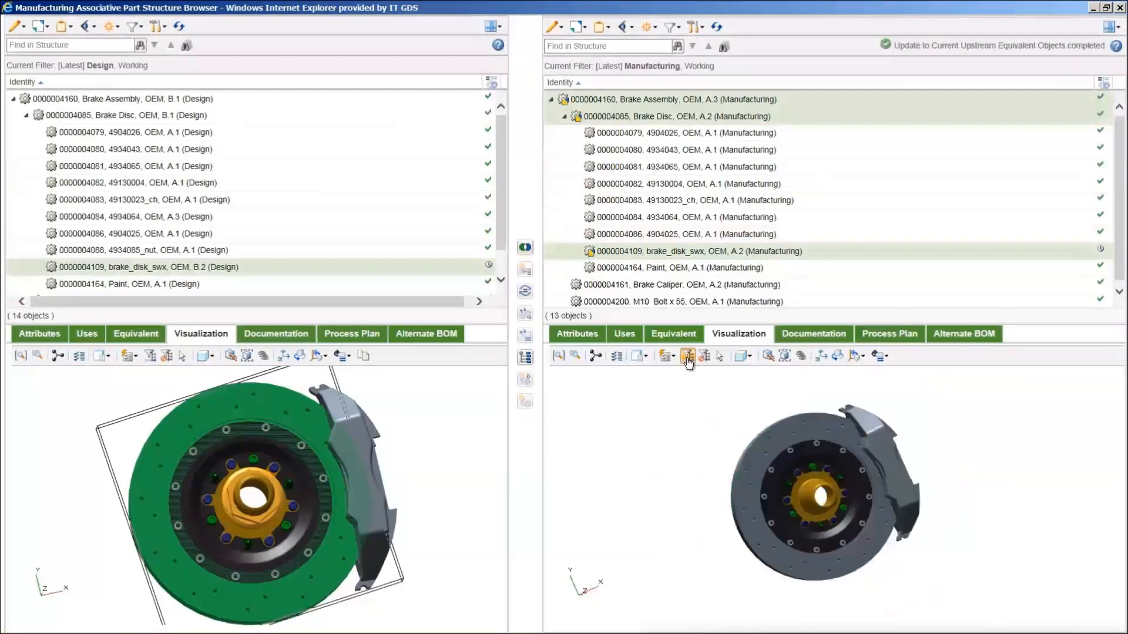
Check in all three modified manufacturing parts, making Brake Assembly A.4, and close the structure browser
left_click(557, 356)
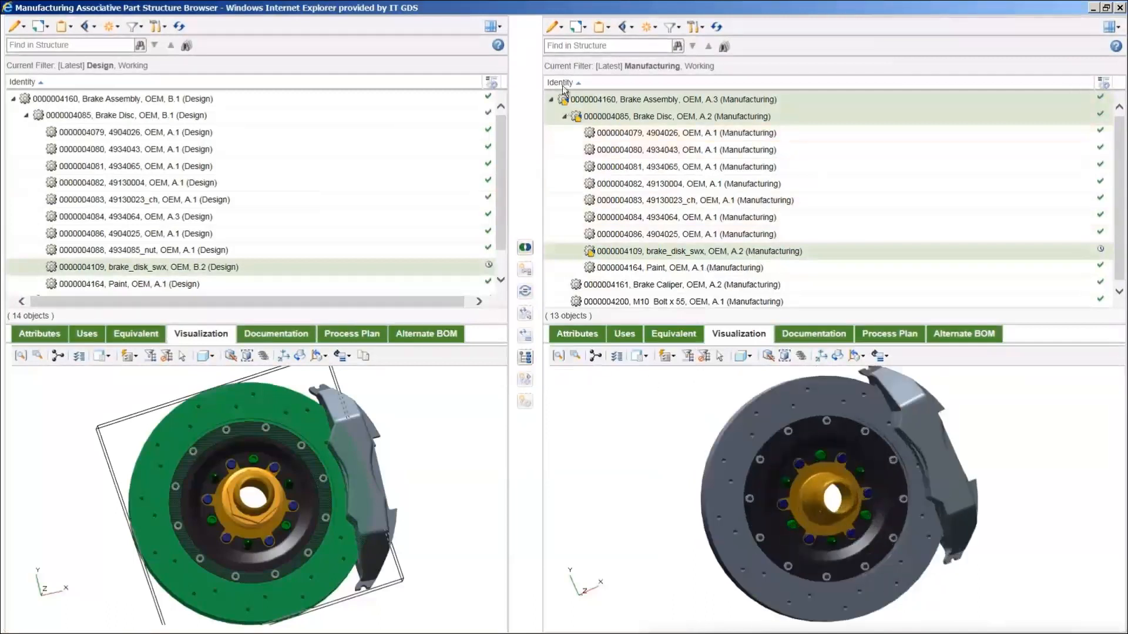
left_click(585, 29)
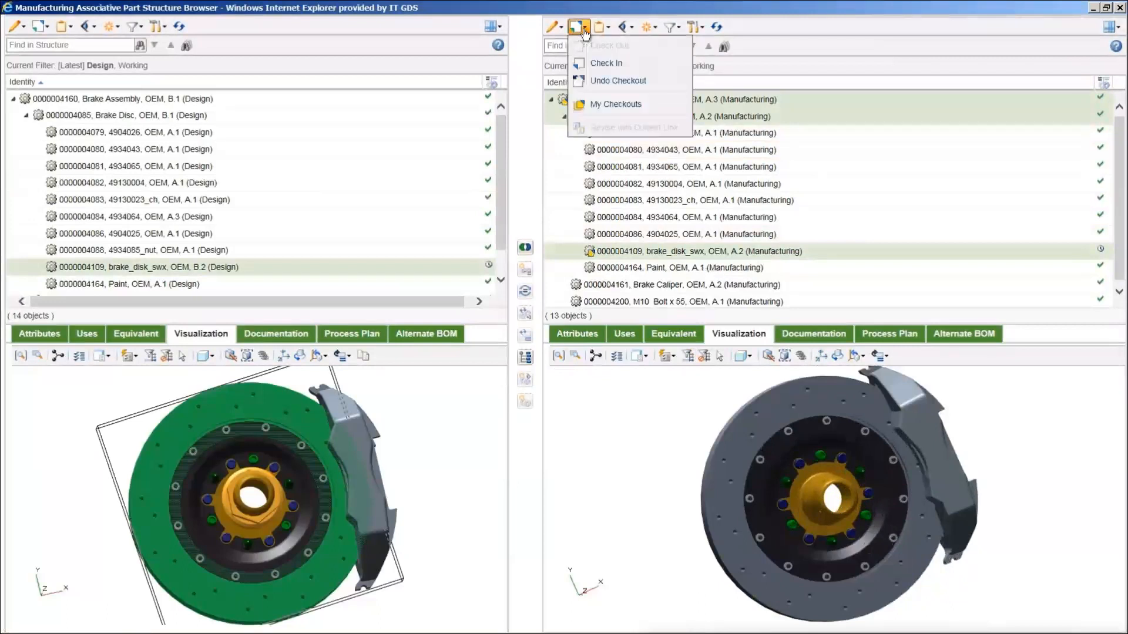
left_click(611, 63)
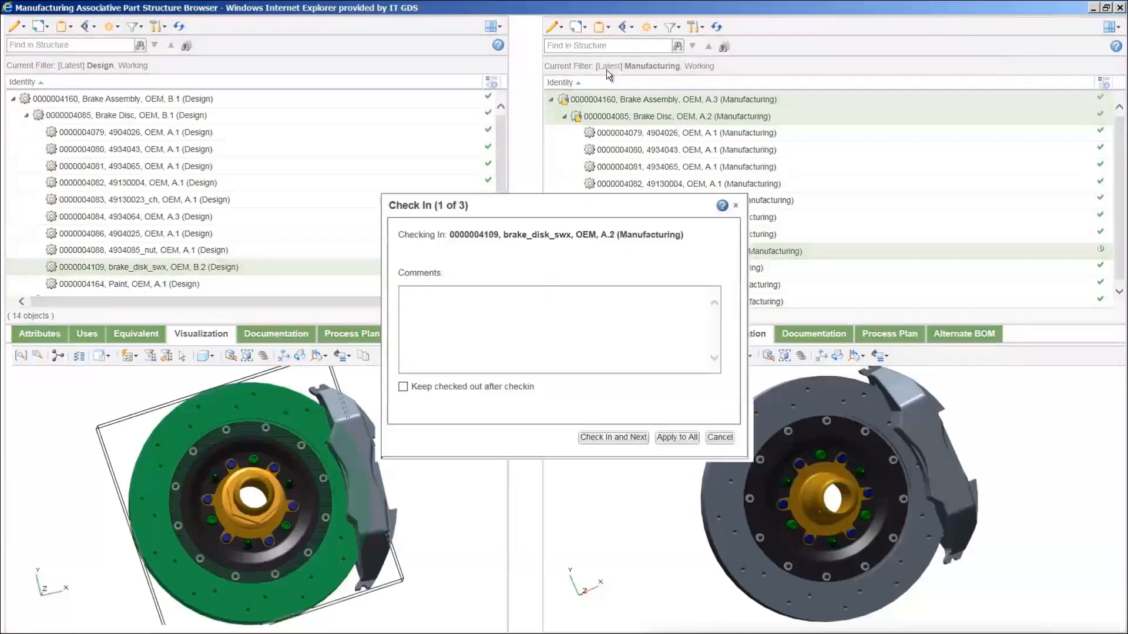
left_click(663, 438)
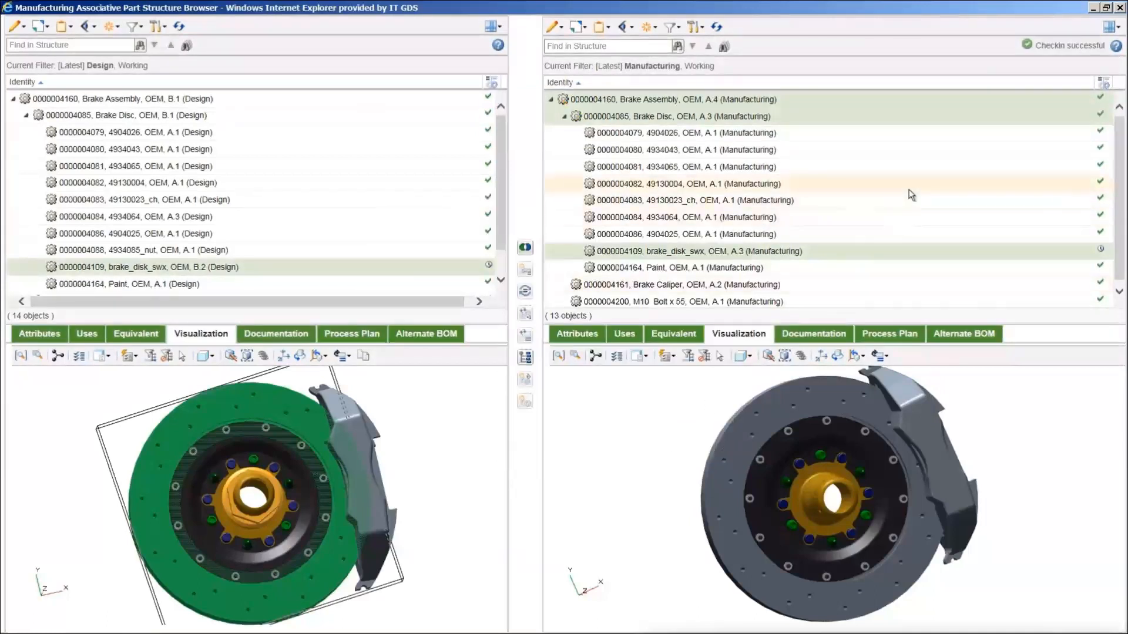
left_click(1120, 7)
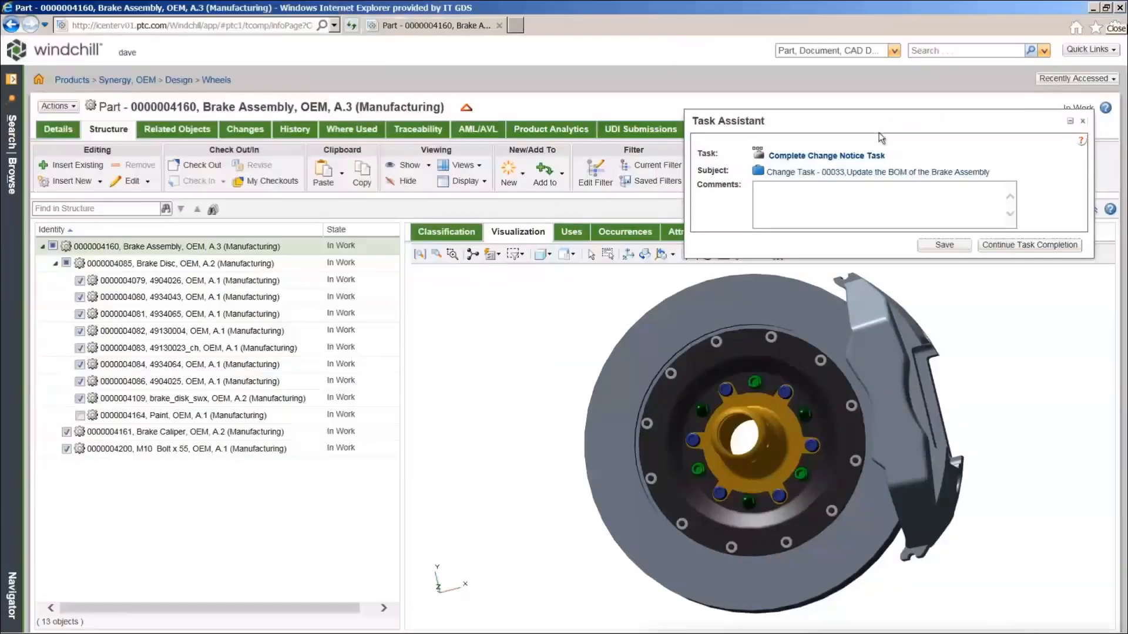
In the Complete Change Notice Task, enter the completion comment 'BOM has been updated'
left_click(857, 152)
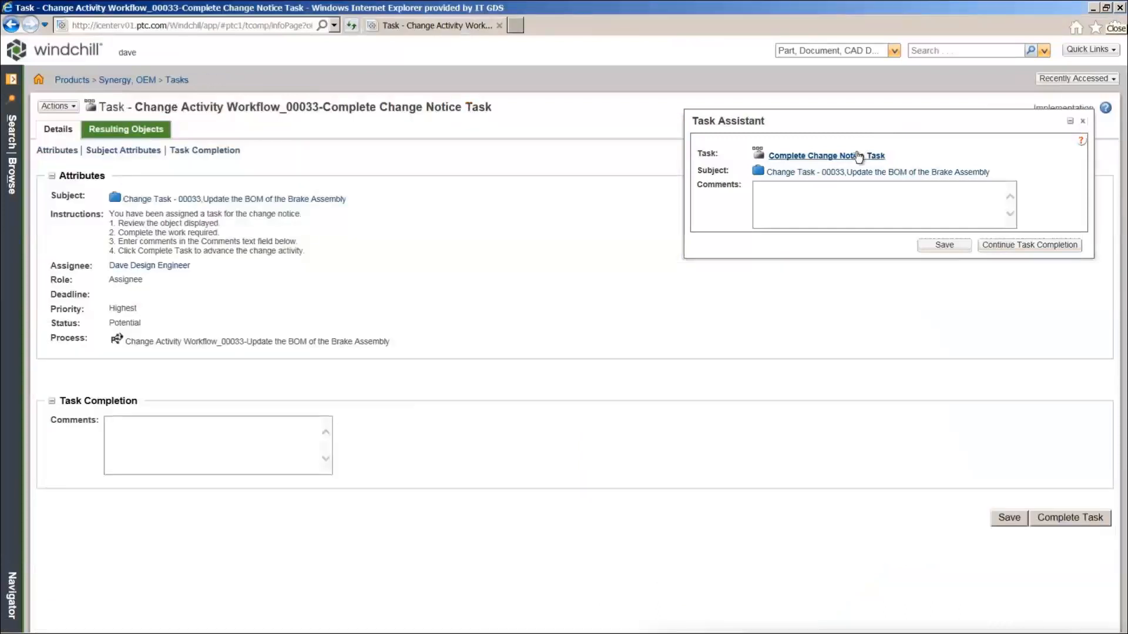
left_click(197, 440)
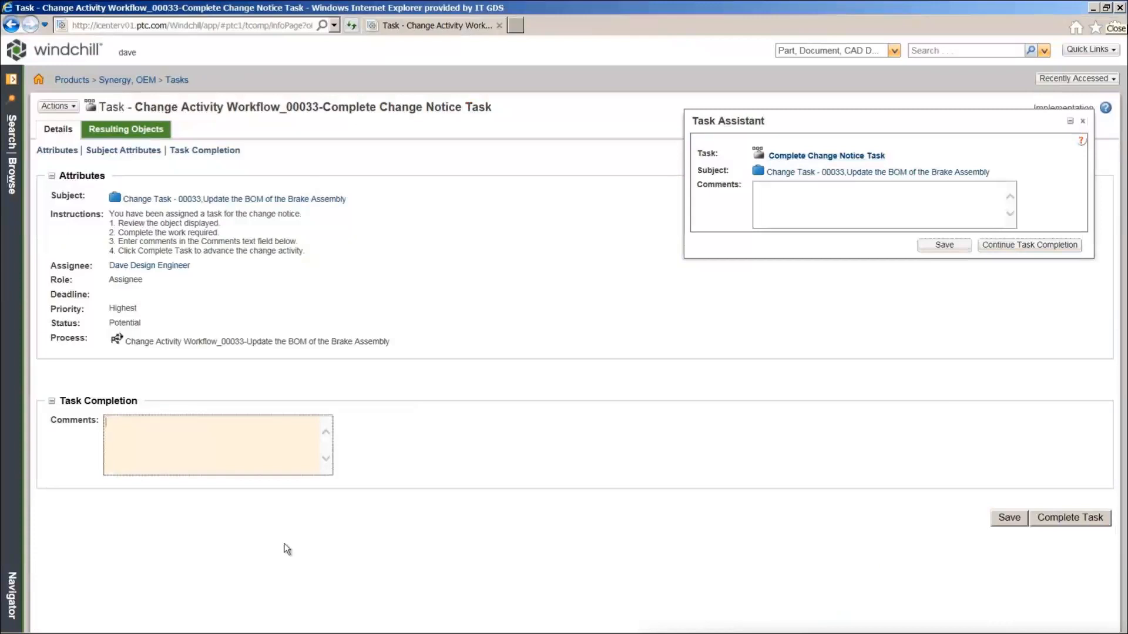
type("BOM has been updated.")
Complete the change notice task and enter the next user's login name at the sign-in prompt
left_click(1052, 516)
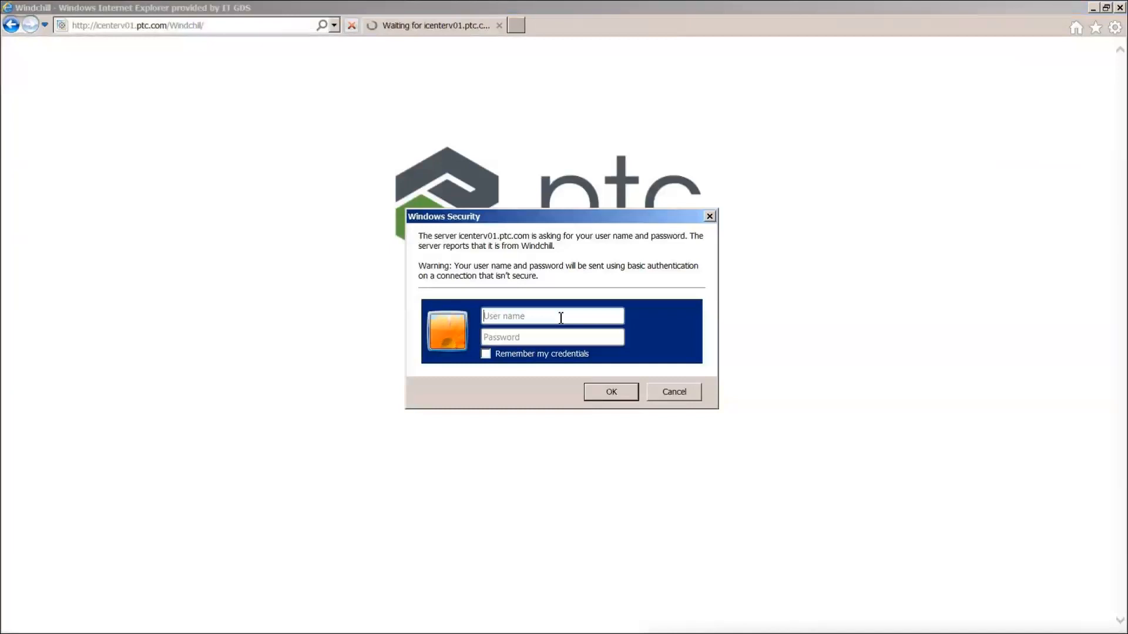
type("pat")
key("Tab")
Sign in with the reviewer's password and open the Review Change Notice Task
key("Return")
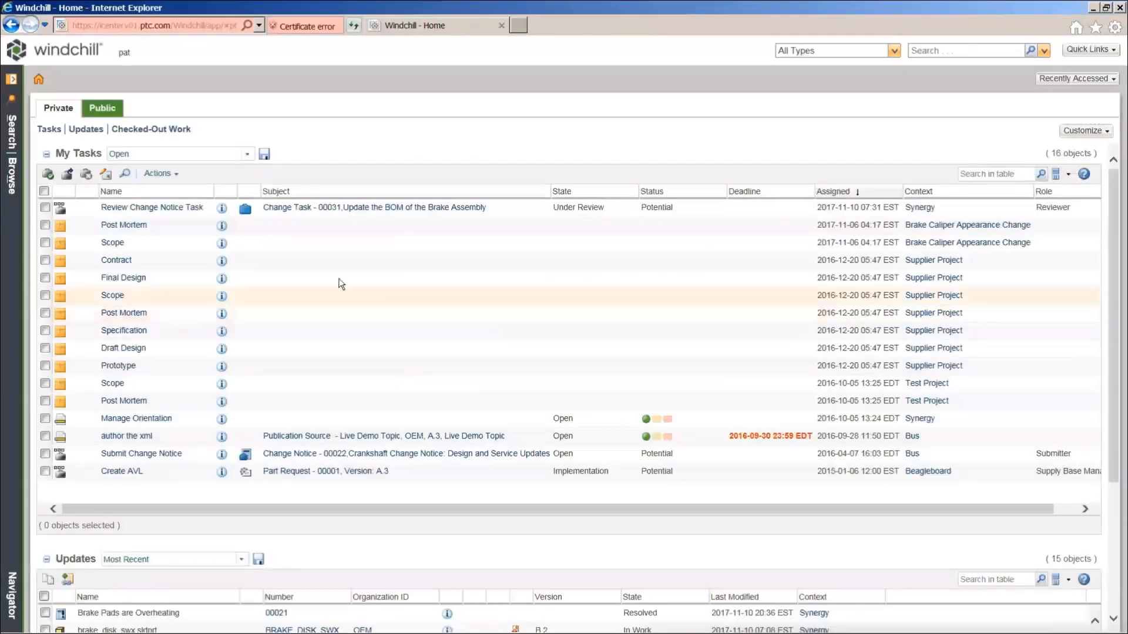
left_click(169, 209)
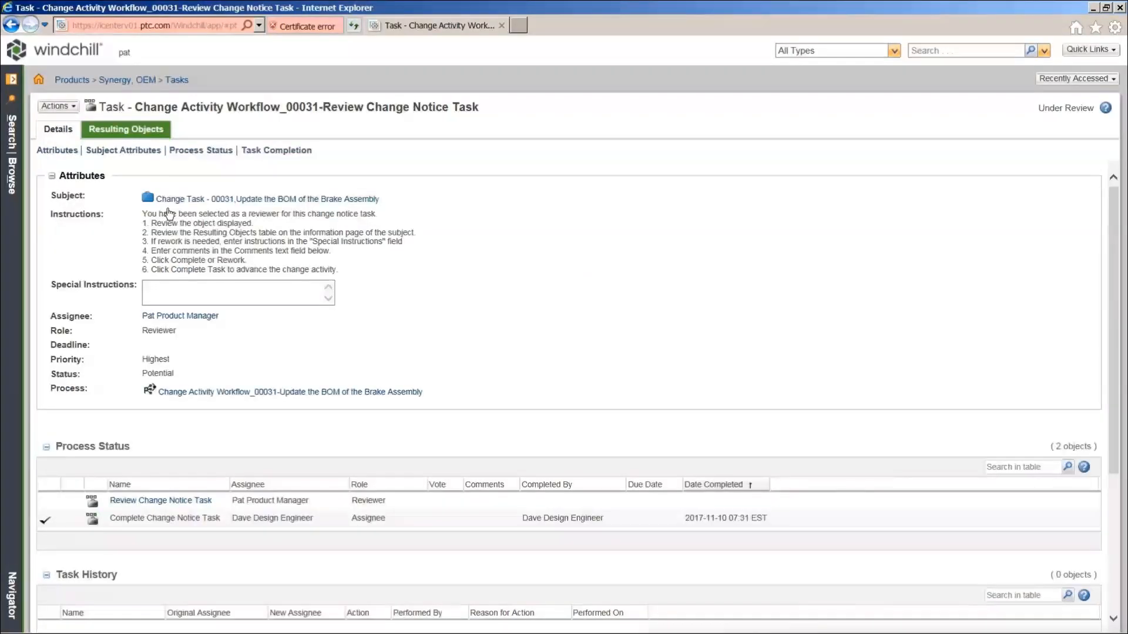
Complete the review task with the comment 'Great job! Thanks.'
left_click(271, 151)
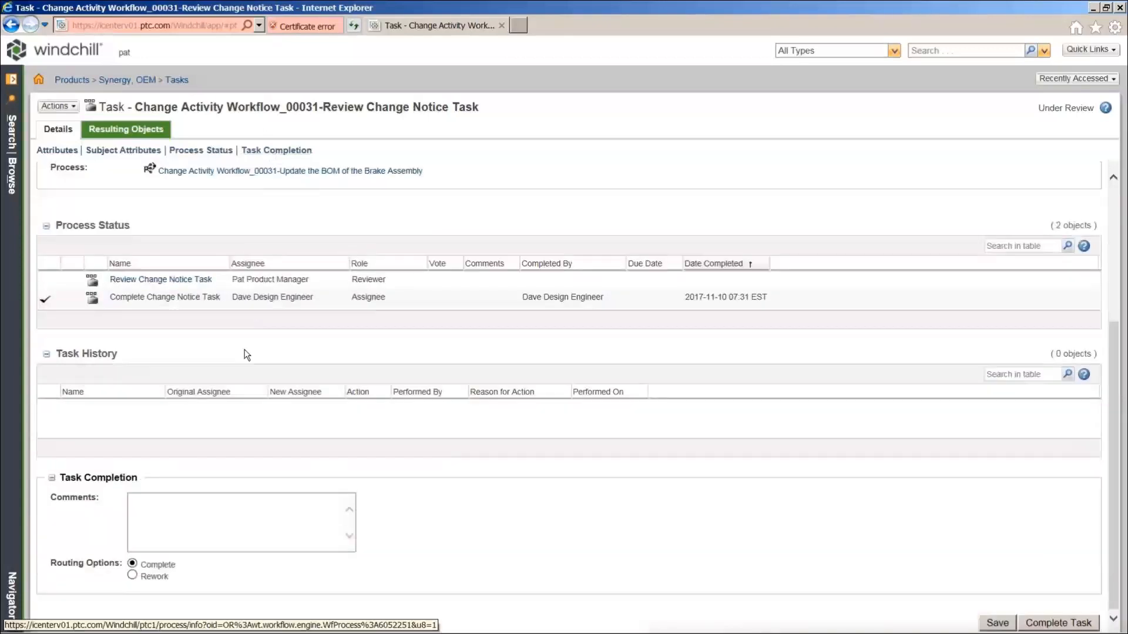
left_click(210, 512)
type("Great ")
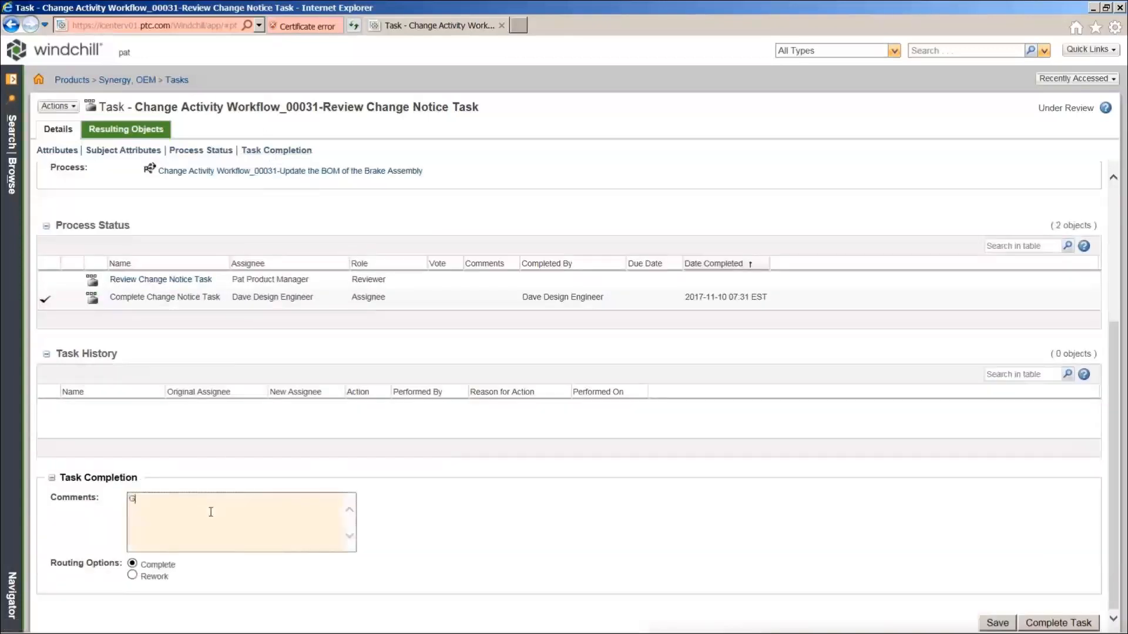
type("job! Thanks.")
left_click(1027, 626)
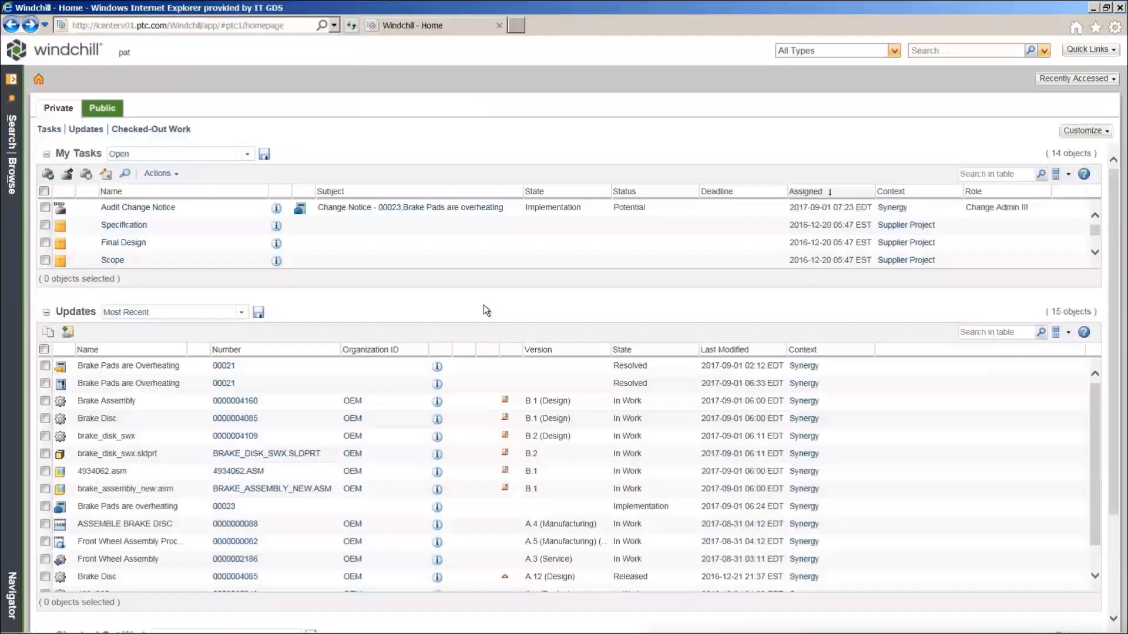
Accept the Audit Change Notice task from My Tasks and open its Task Assistant
right_click(229, 210)
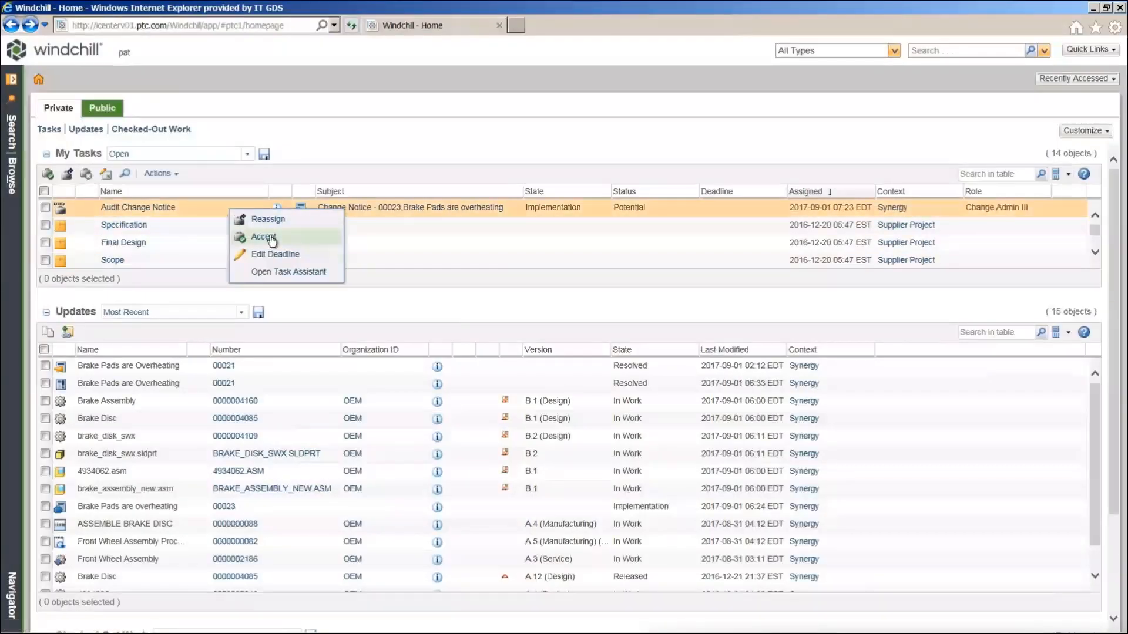
left_click(264, 237)
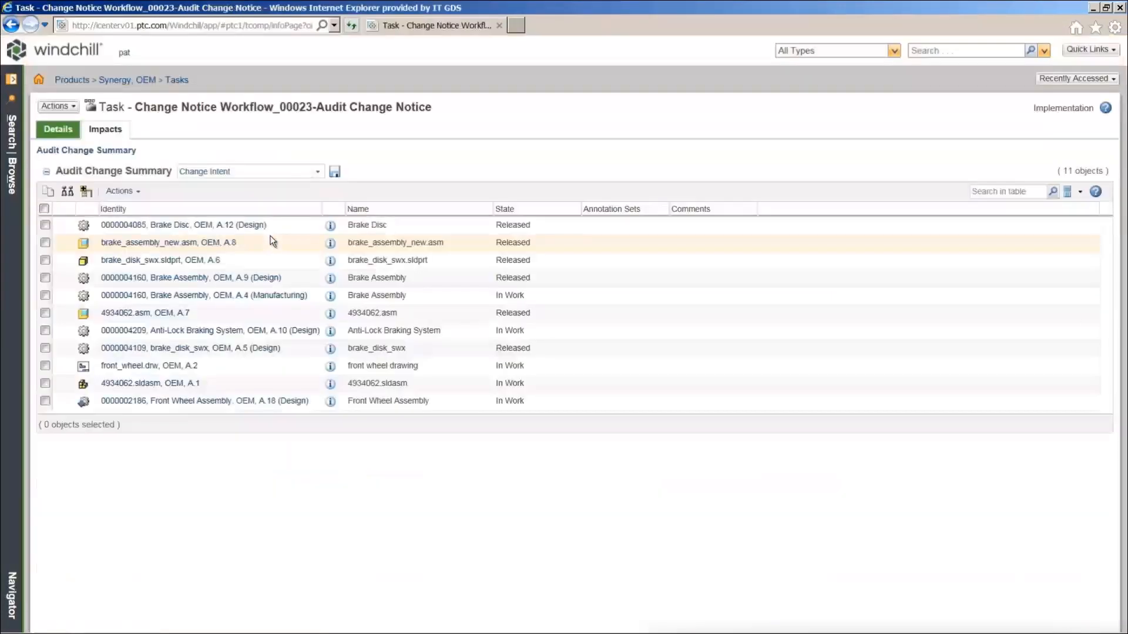
left_click(44, 108)
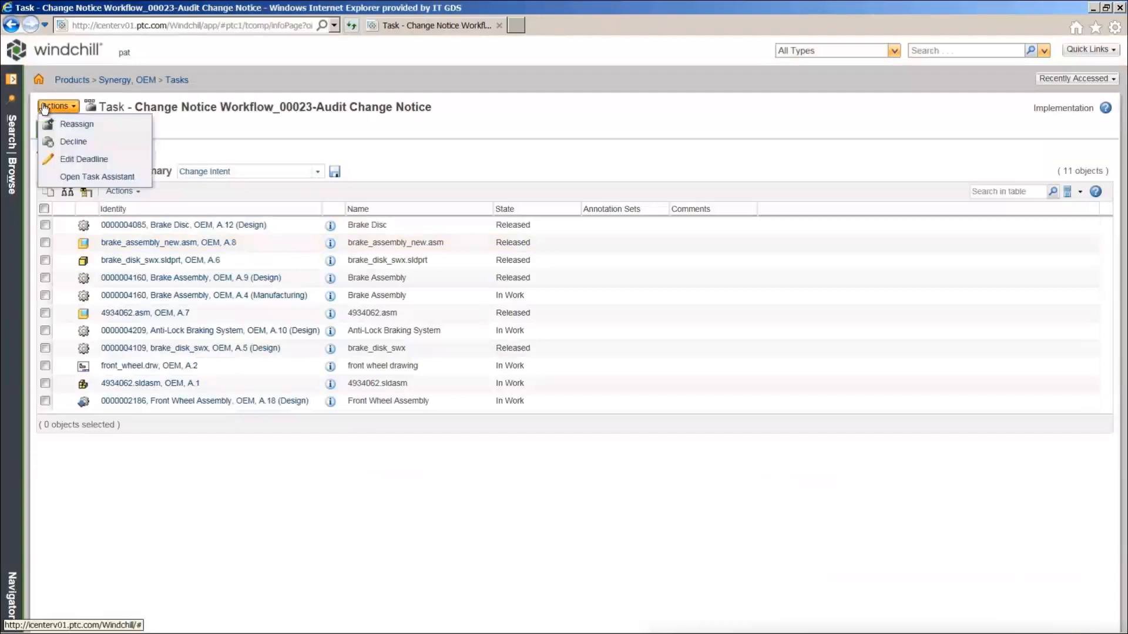
left_click(117, 177)
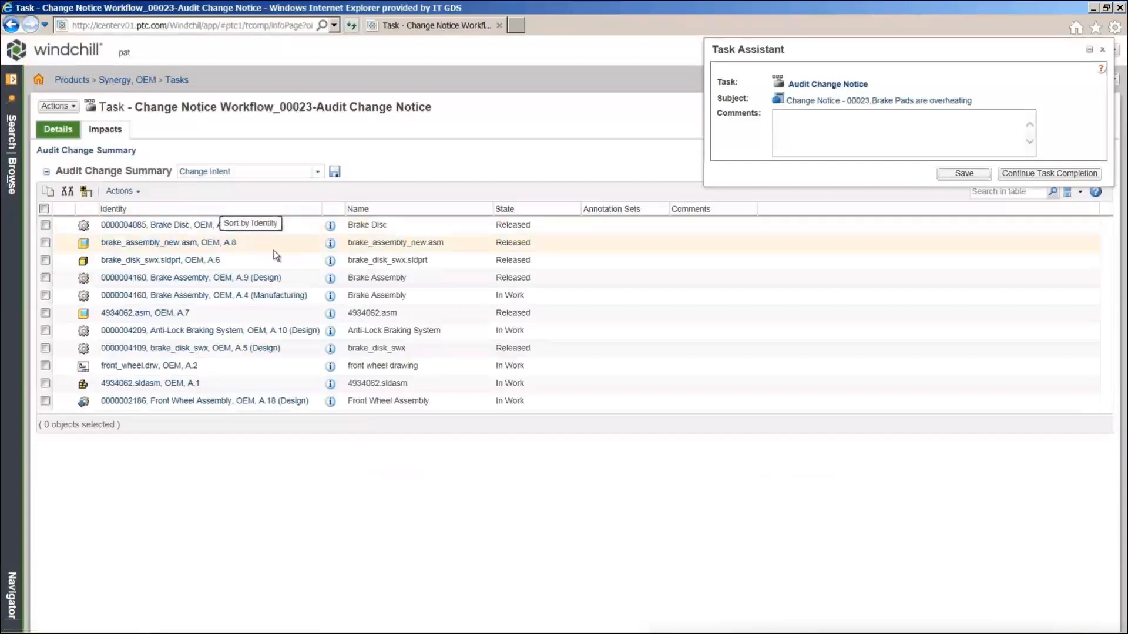
Go from Brake Assembly A.9 to version B.1 and open its resulting change notice 00023
left_click(329, 280)
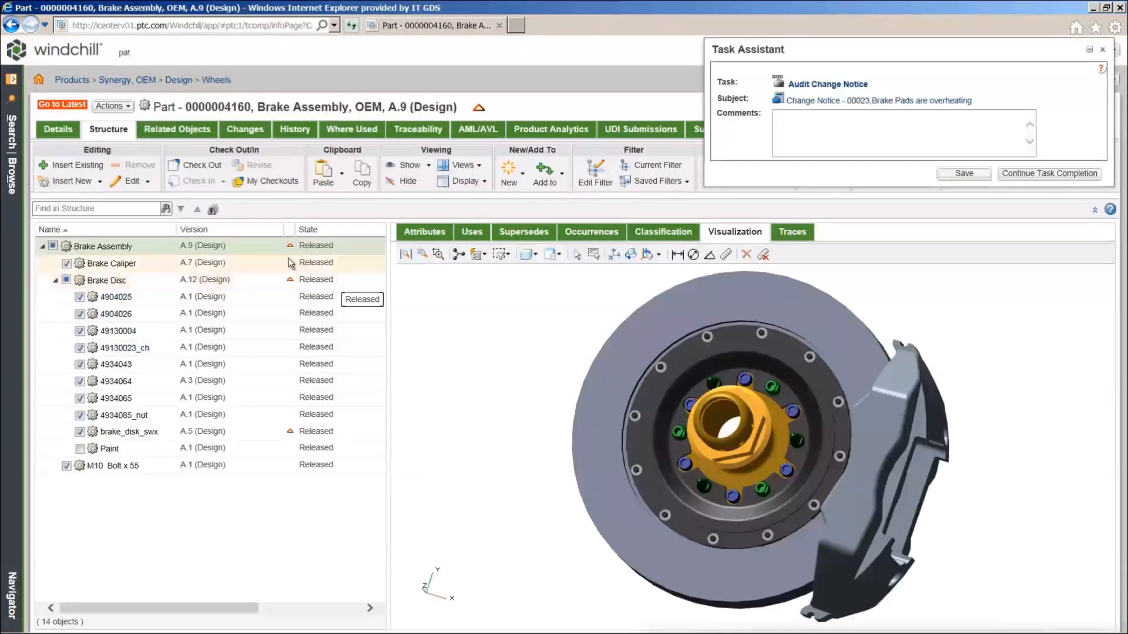
left_click(64, 104)
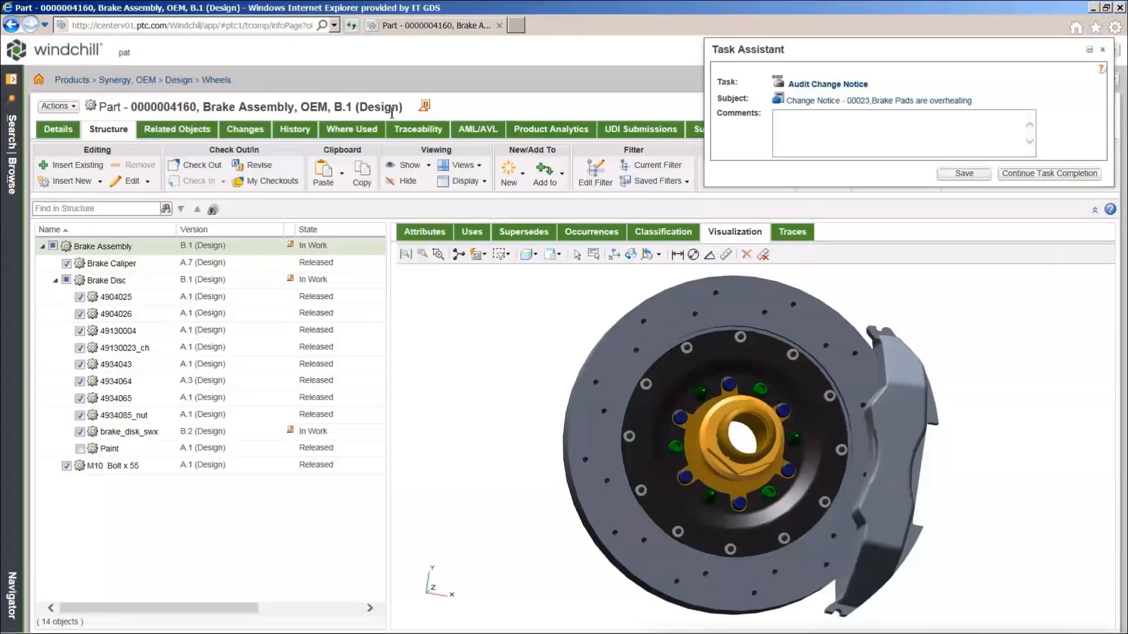
left_click(255, 131)
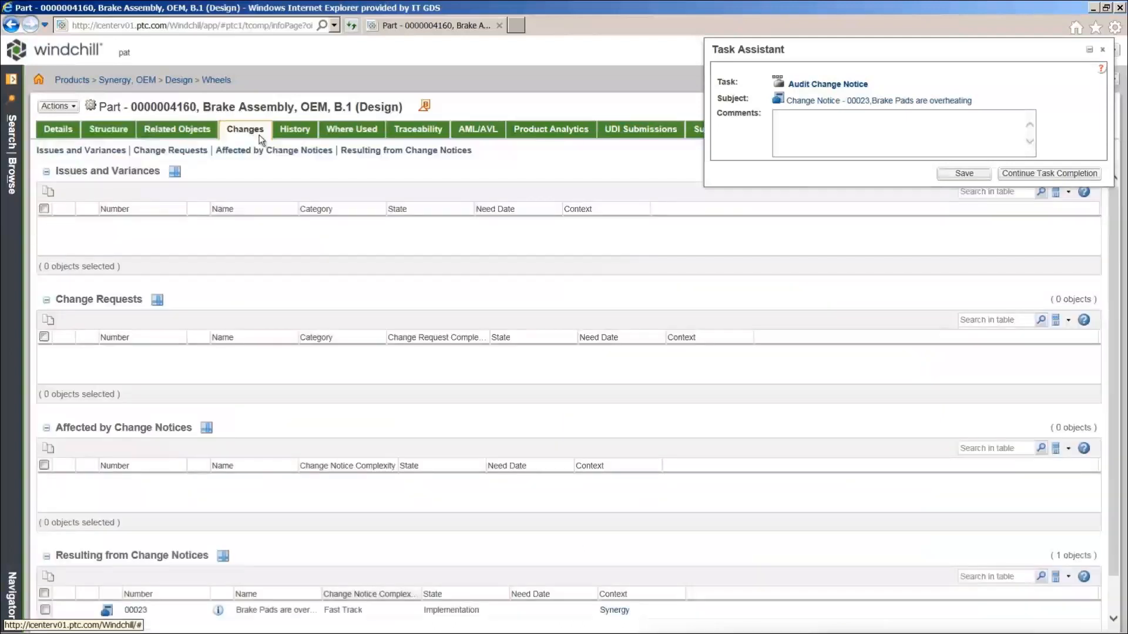
left_click(362, 151)
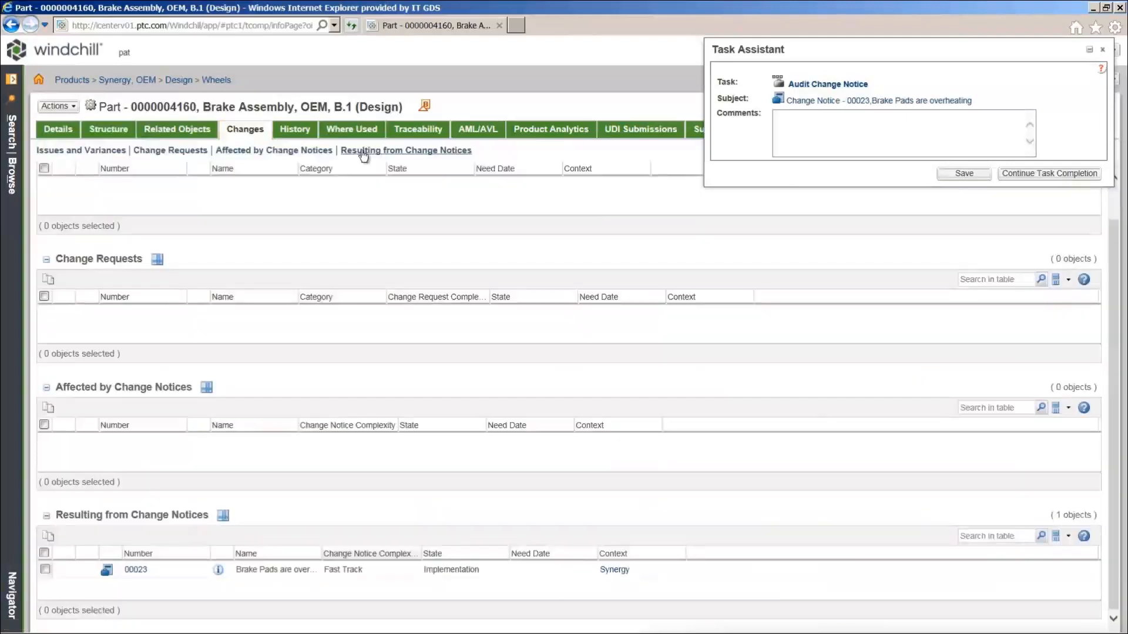
left_click(220, 573)
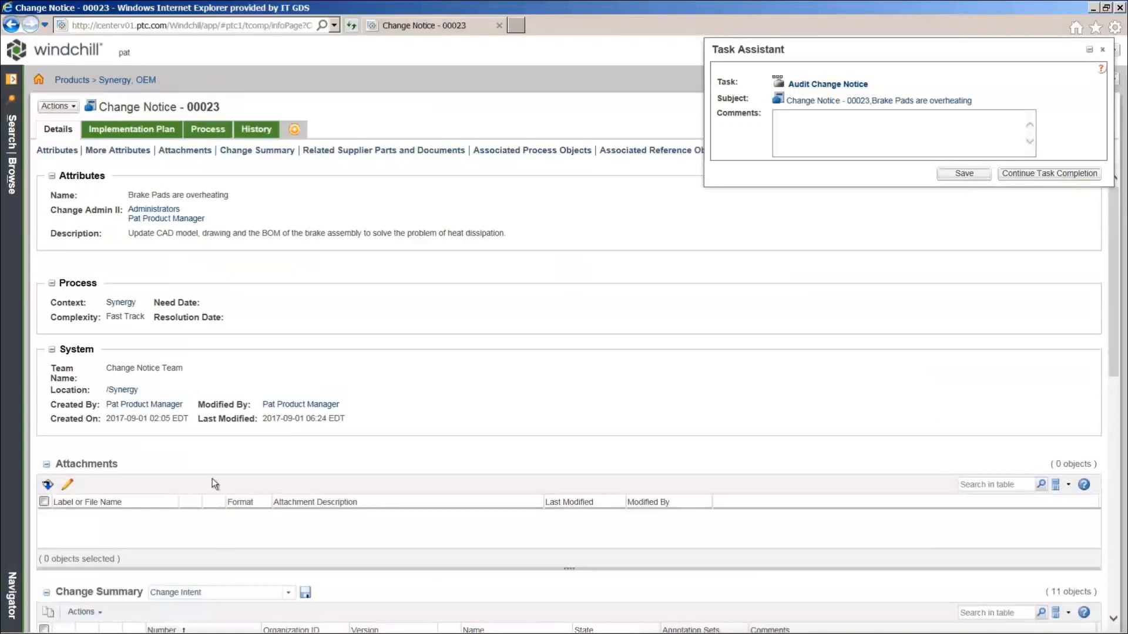
Open change task 00031 and select resulting parts Brake Disc, brake_disk_swx and Brake Assembly
left_click(121, 134)
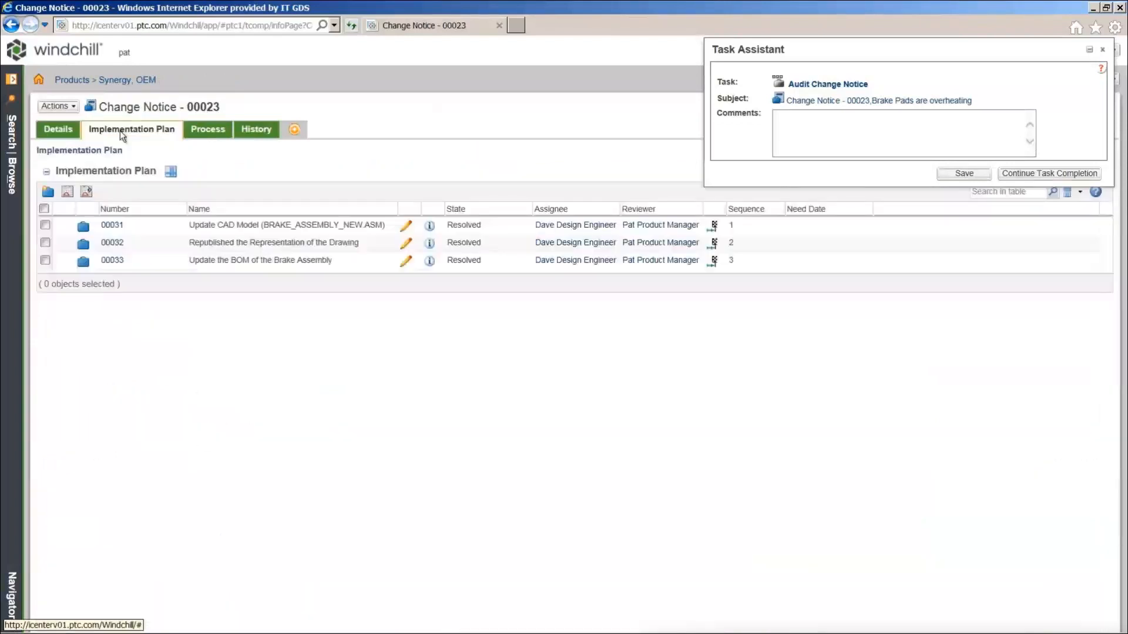
left_click(428, 229)
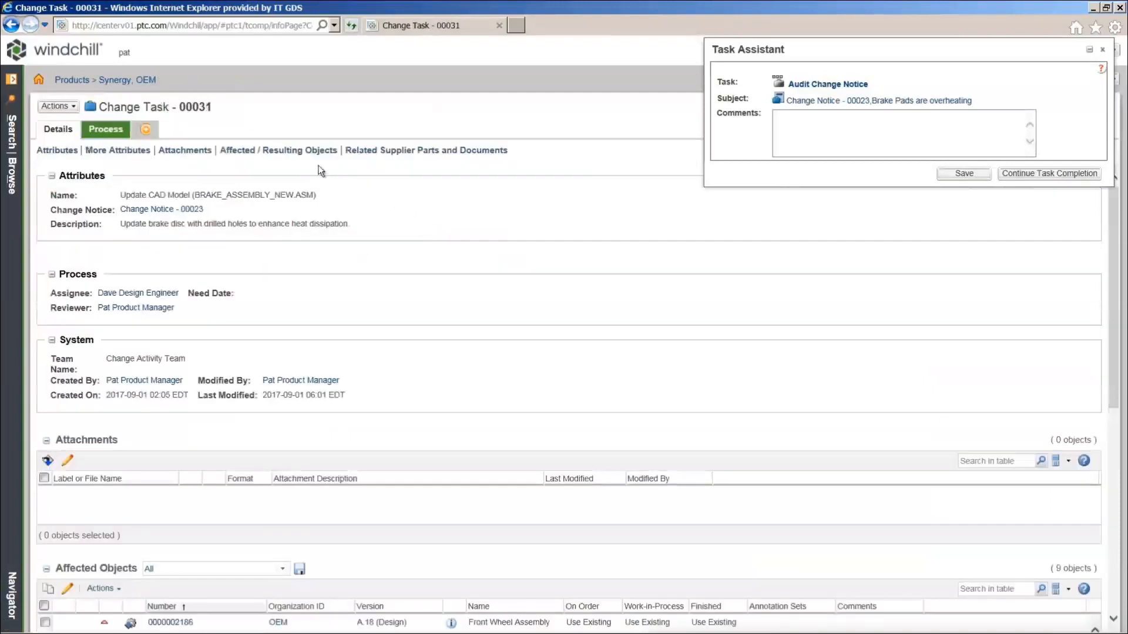
left_click(301, 154)
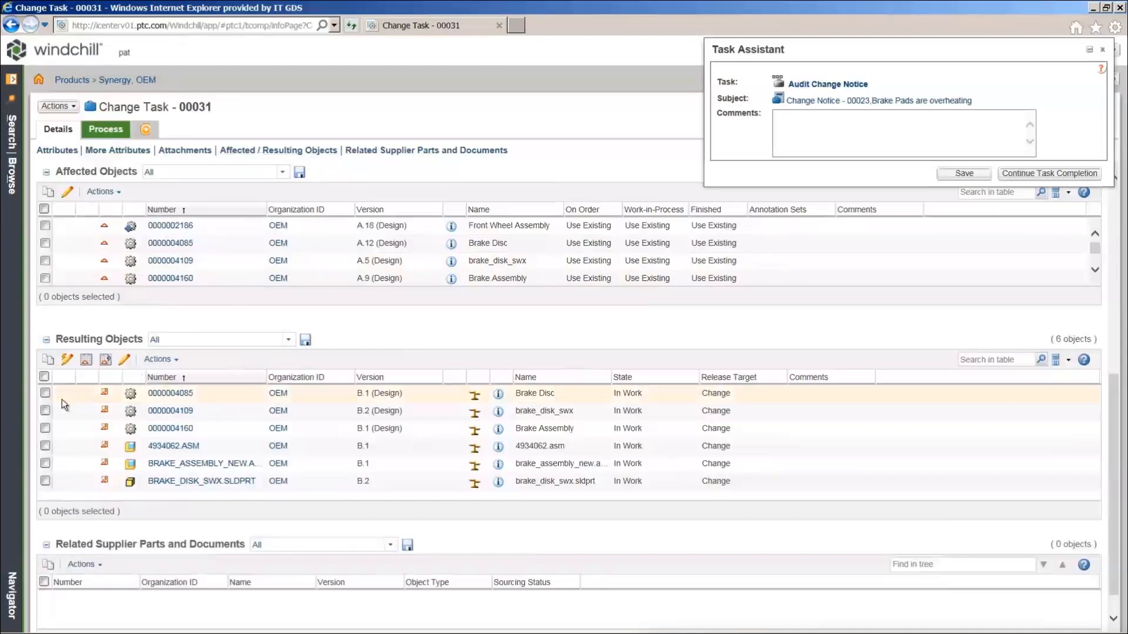
left_click(48, 393)
left_click(48, 410)
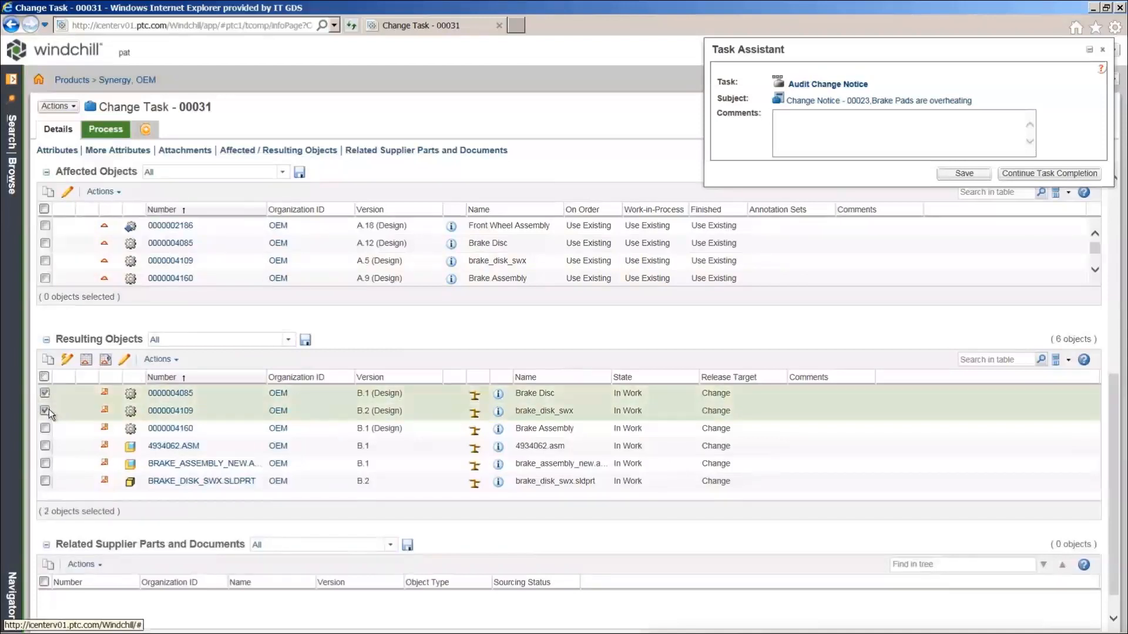
left_click(46, 427)
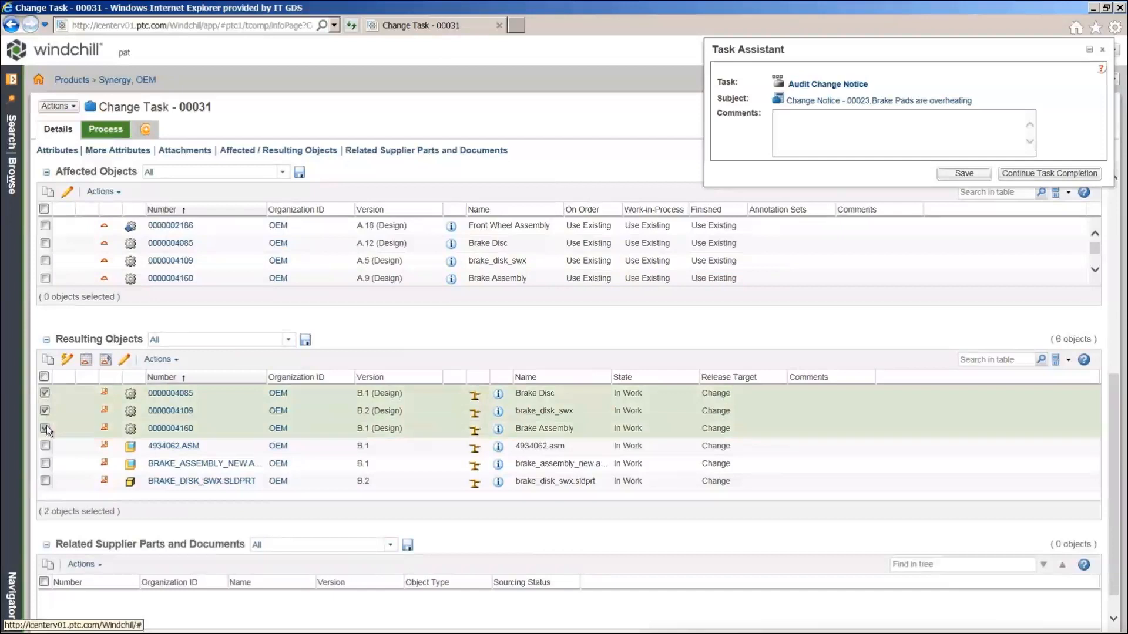
Give Brake Disc Exact effectivity with an open-ended date range starting 9/1/2017
left_click(85, 361)
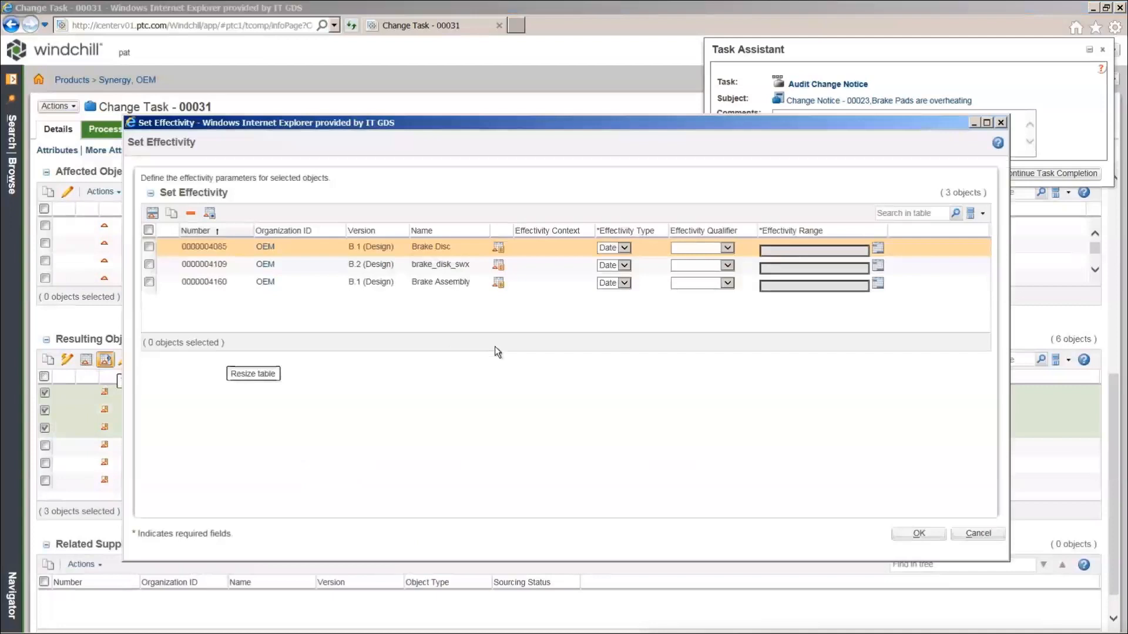
left_click(714, 250)
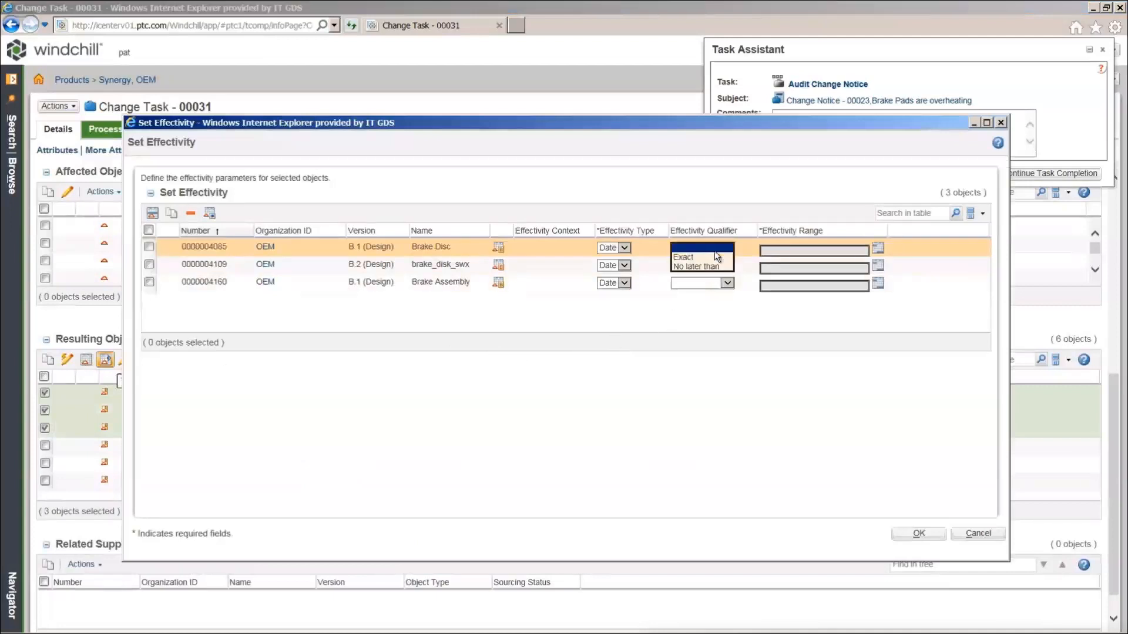
left_click(710, 257)
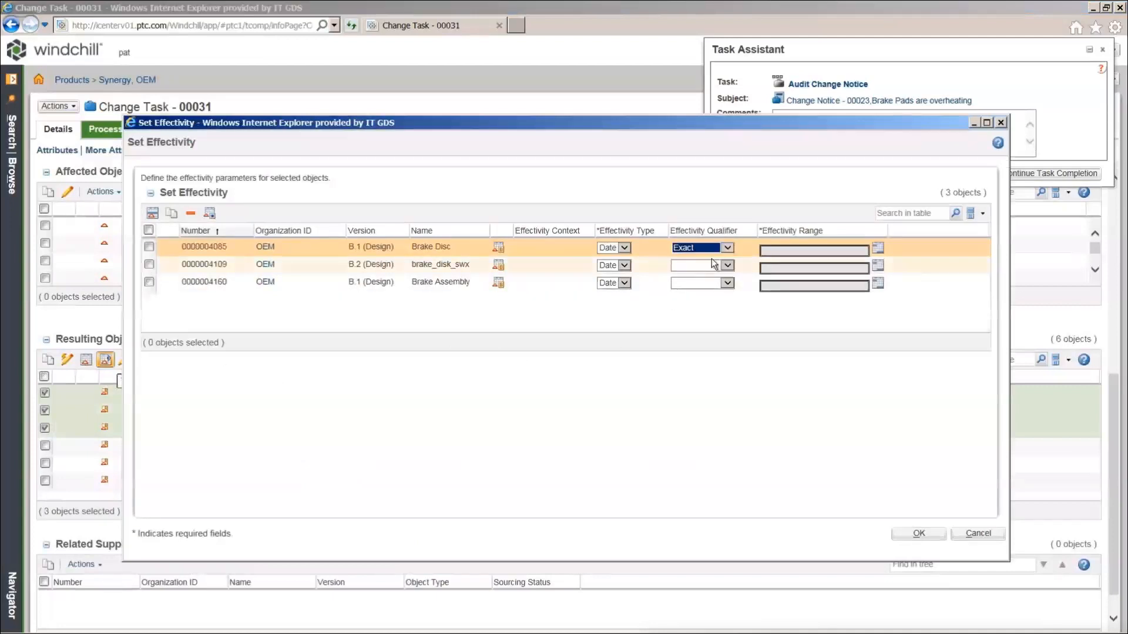
left_click(878, 250)
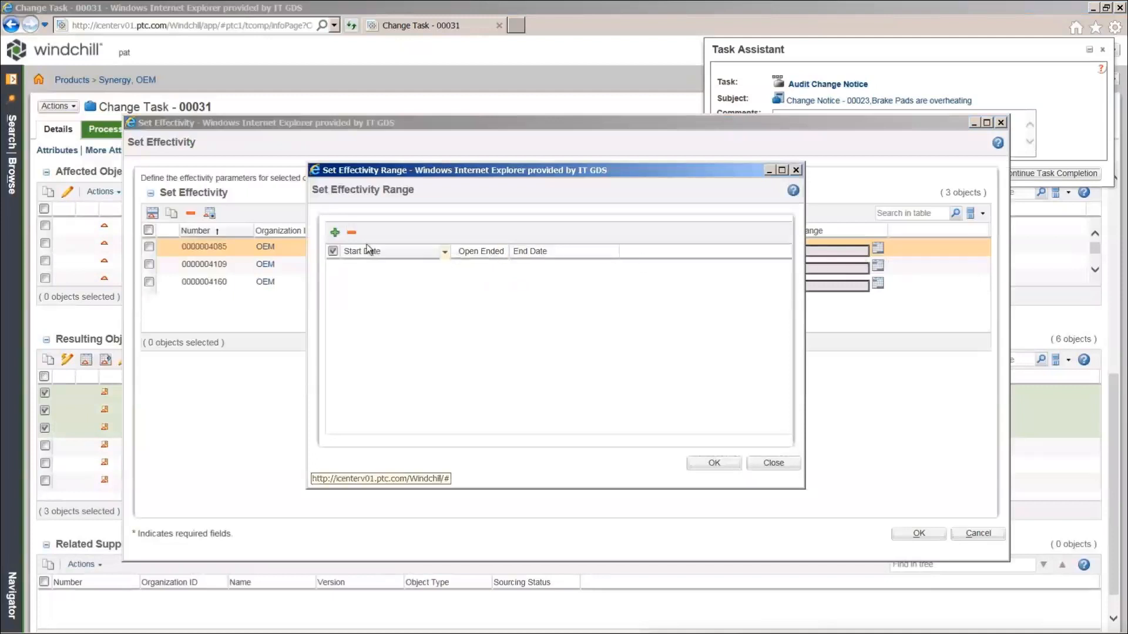
left_click(333, 233)
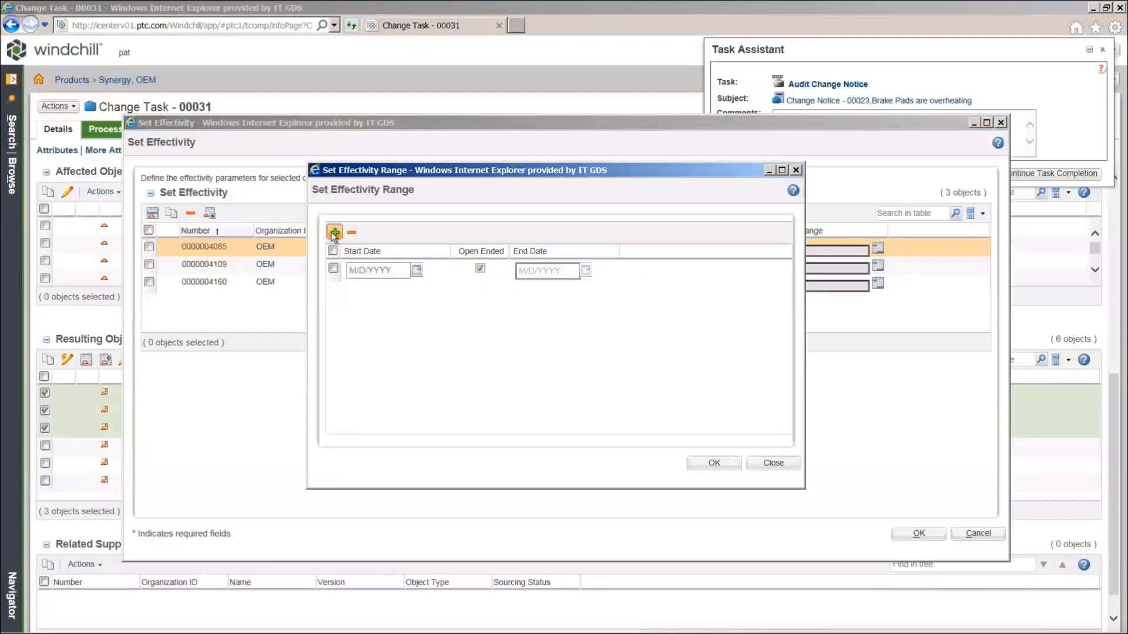
left_click(417, 270)
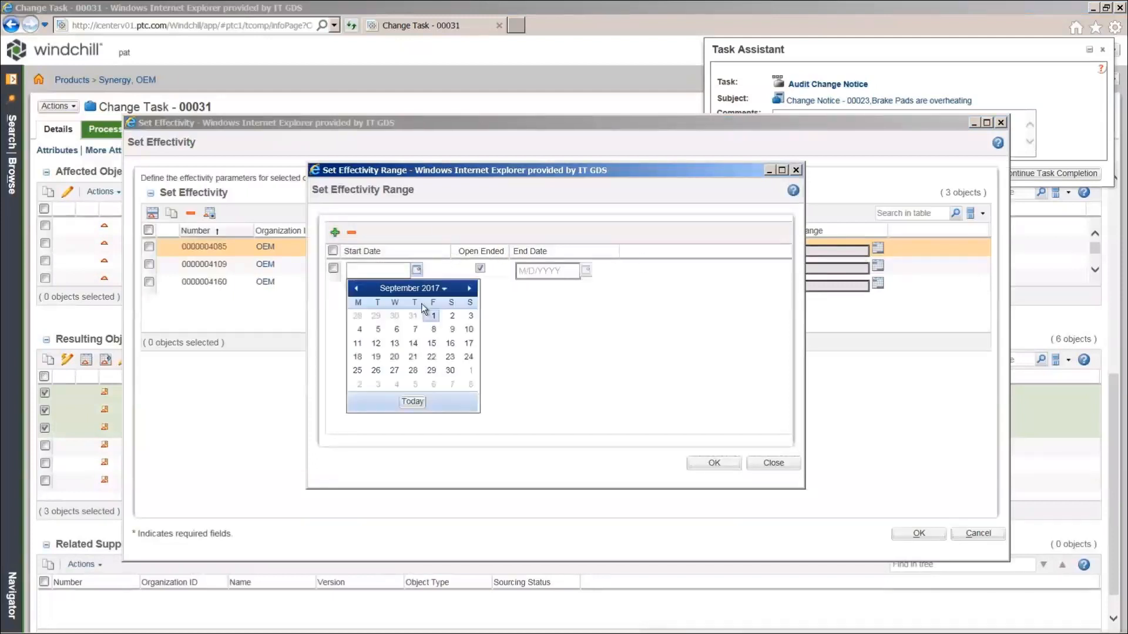
left_click(433, 316)
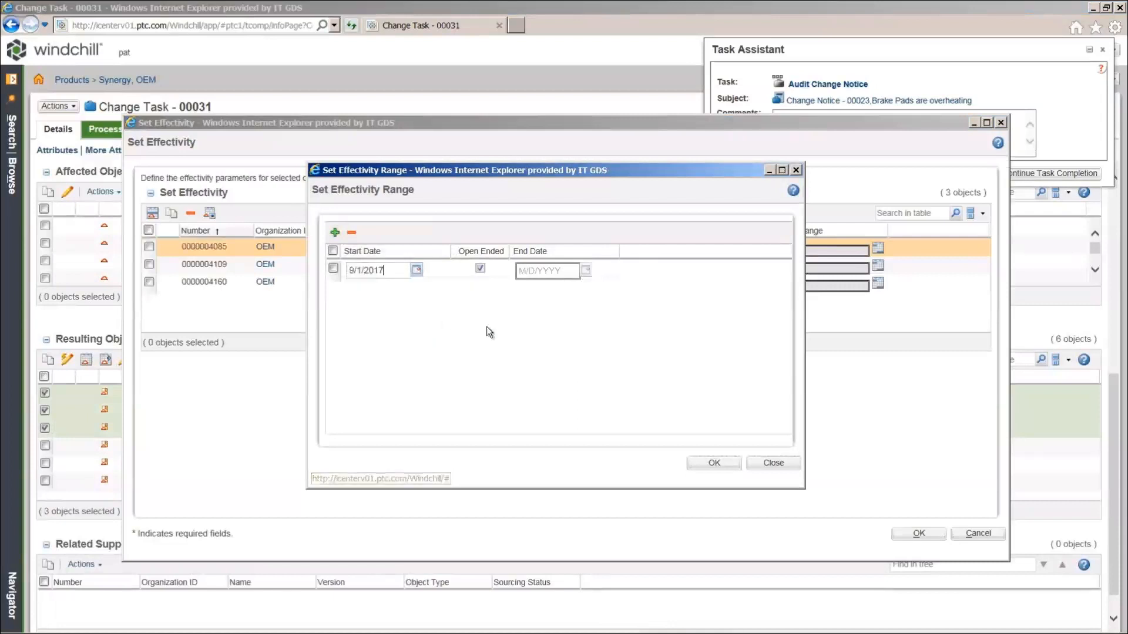
left_click(714, 464)
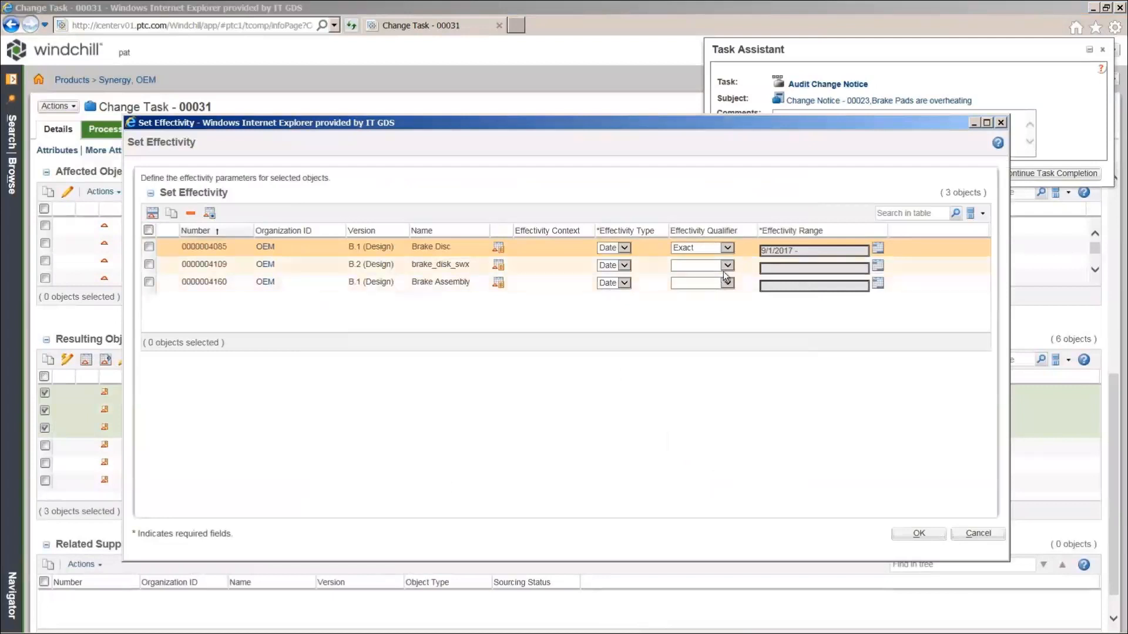
Give brake_disk_swx an effectivity date range starting 9/1/2017
left_click(878, 265)
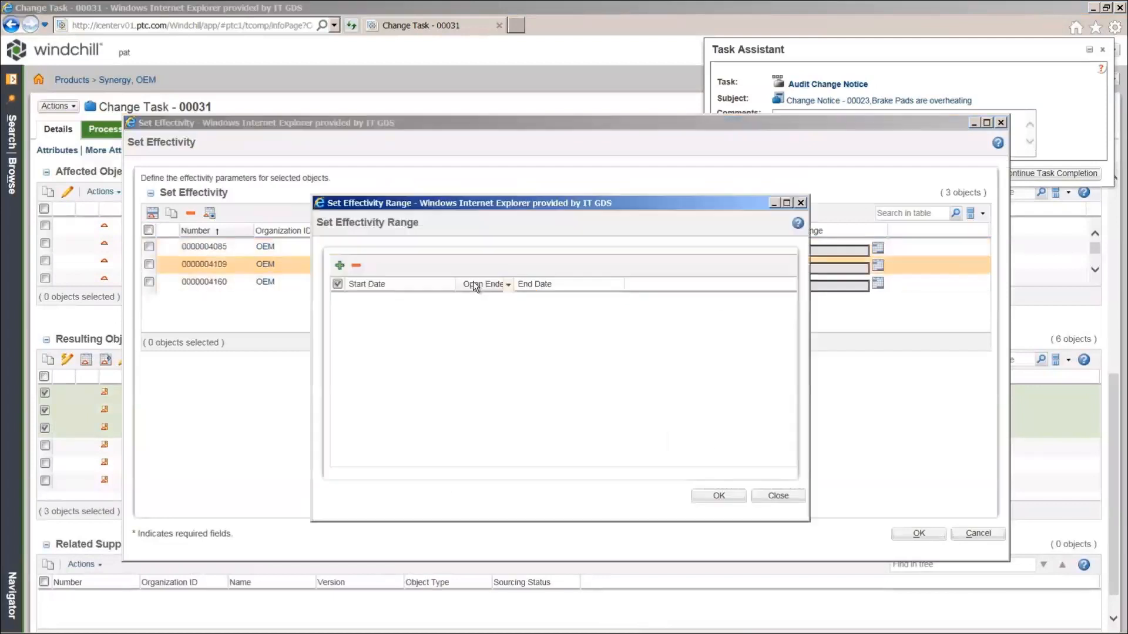
left_click(339, 265)
left_click(423, 305)
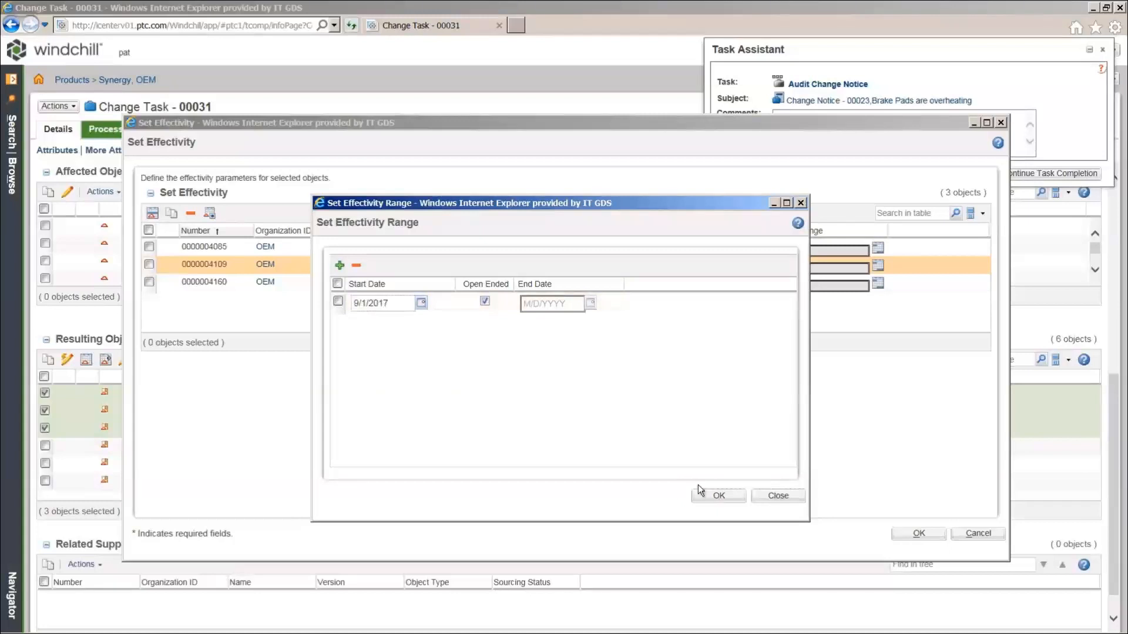
left_click(712, 494)
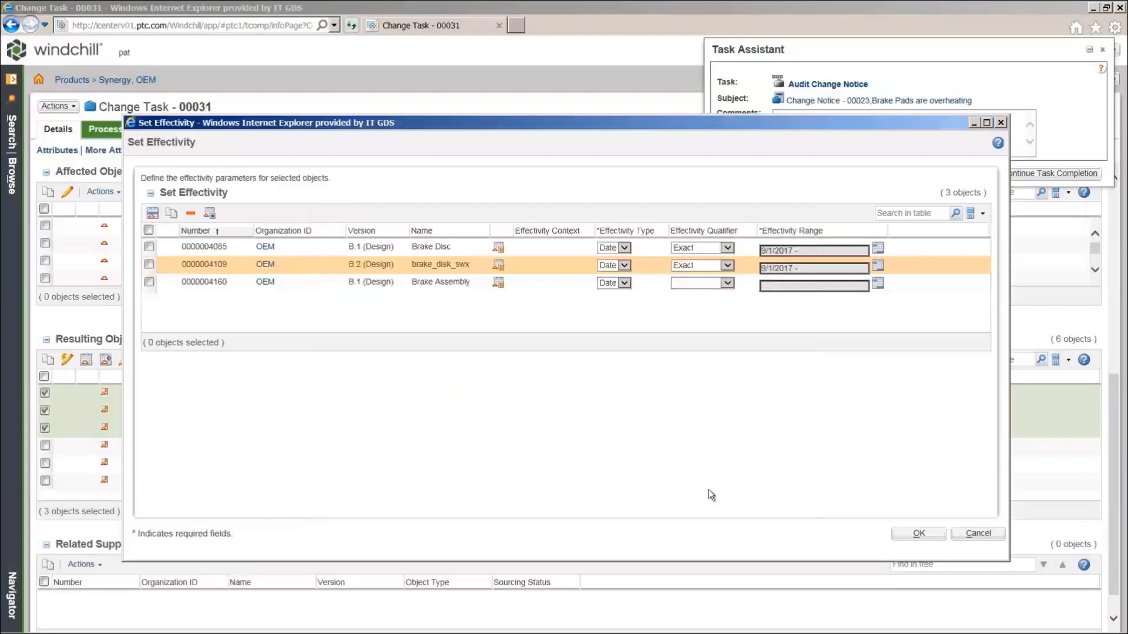
Give Brake Assembly a 9/1/2017 start-date effectivity and apply the effectivity to all three parts
left_click(706, 287)
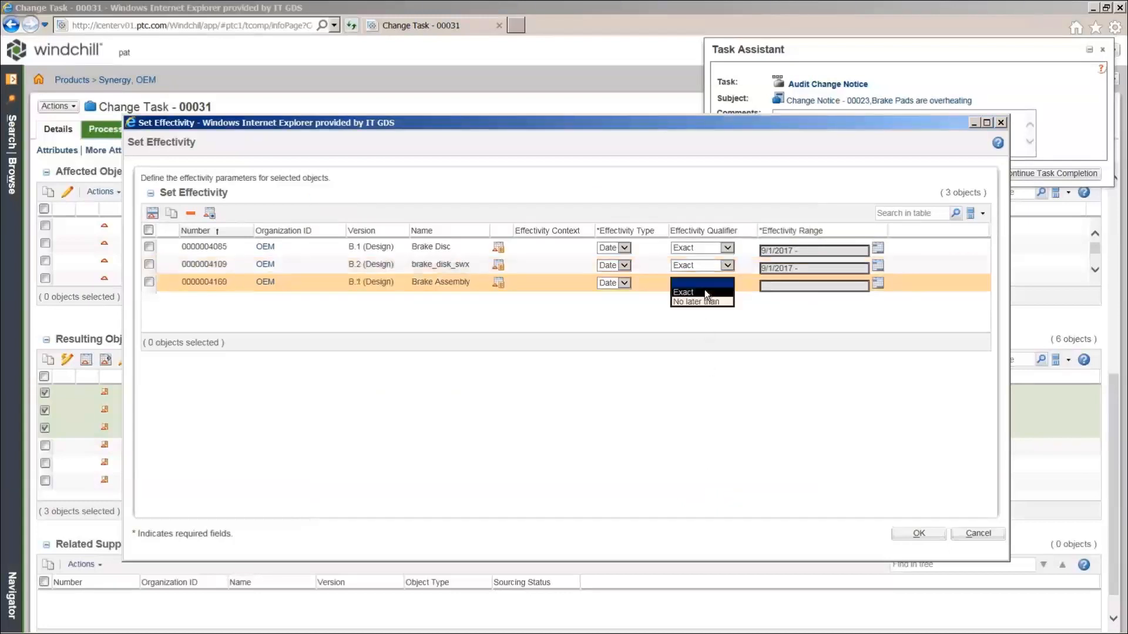
left_click(878, 283)
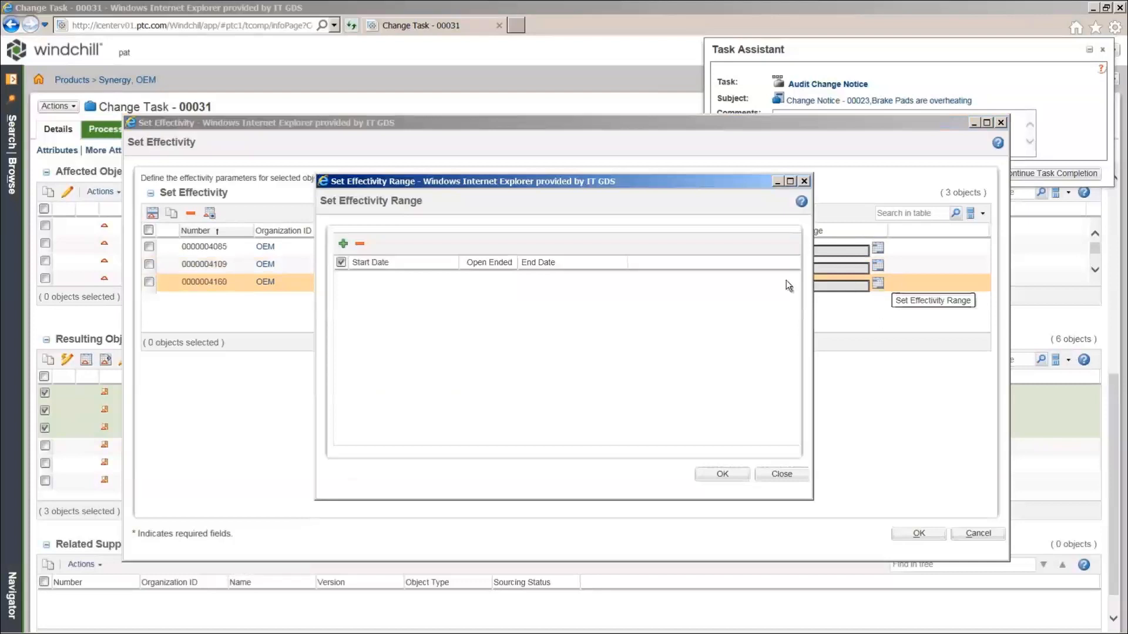
left_click(343, 245)
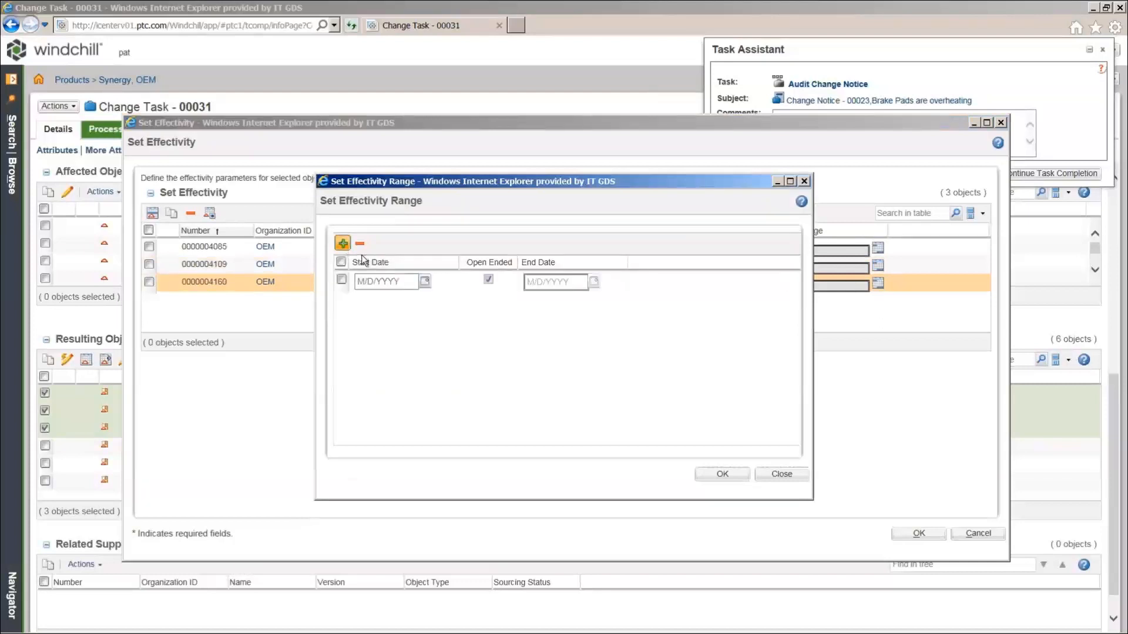
left_click(427, 281)
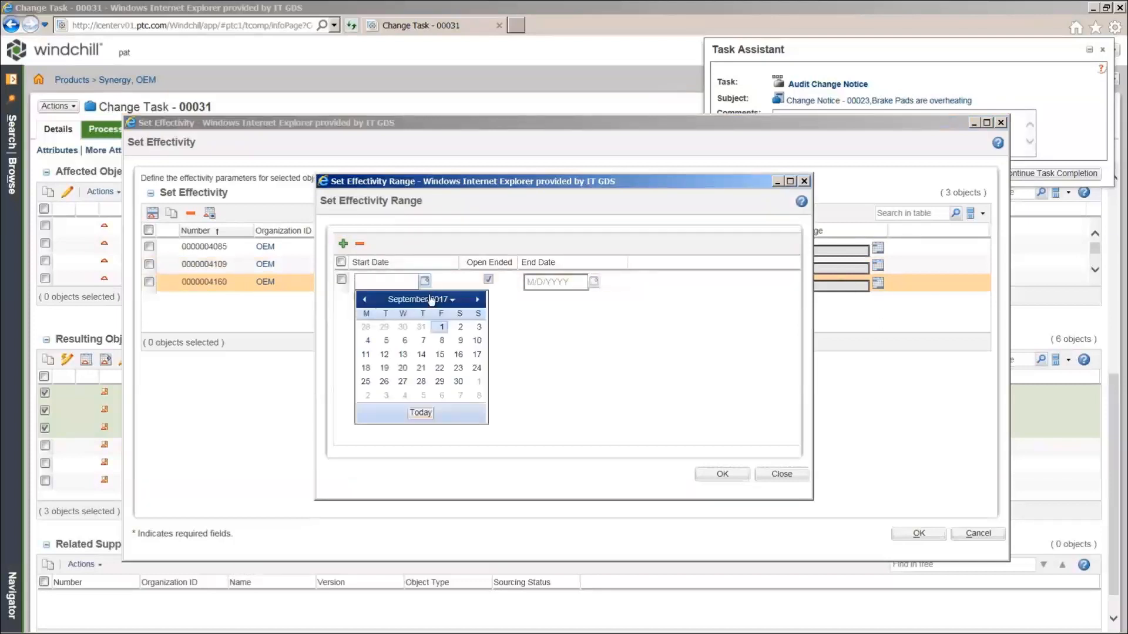
left_click(448, 327)
left_click(721, 474)
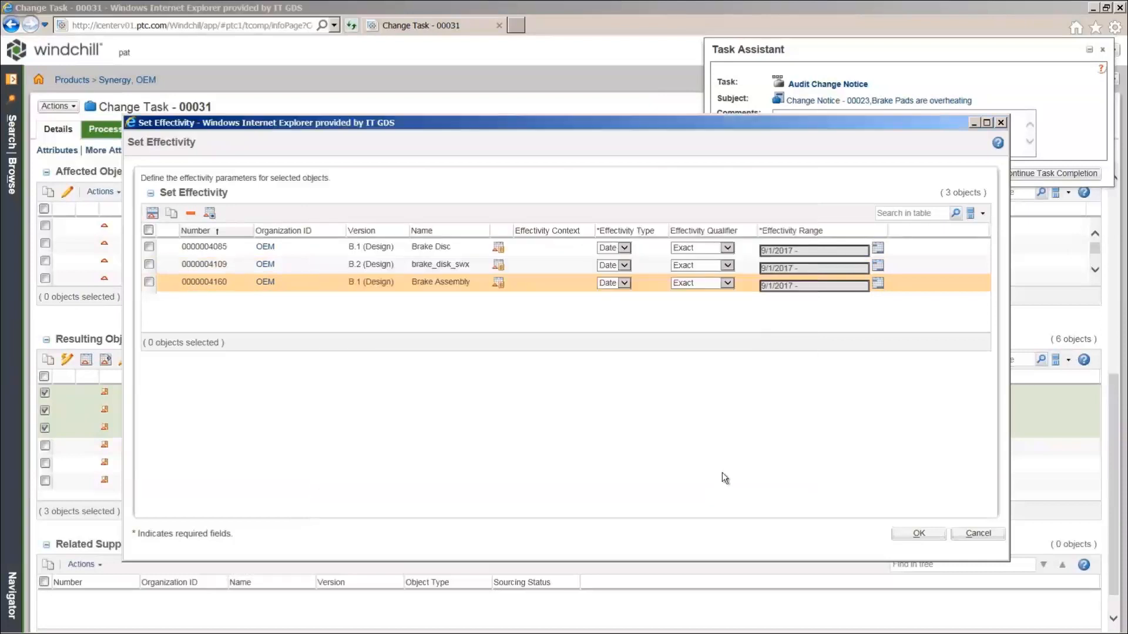
left_click(919, 533)
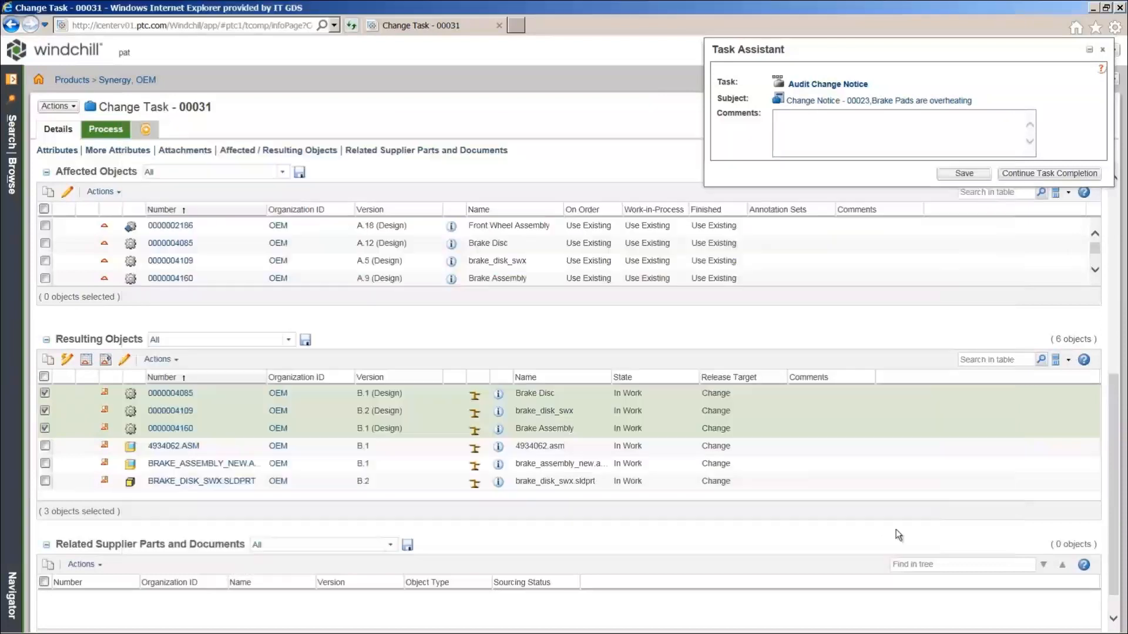
Set all six resulting objects and their dependents, 46 objects in total, to Released
left_click(44, 377)
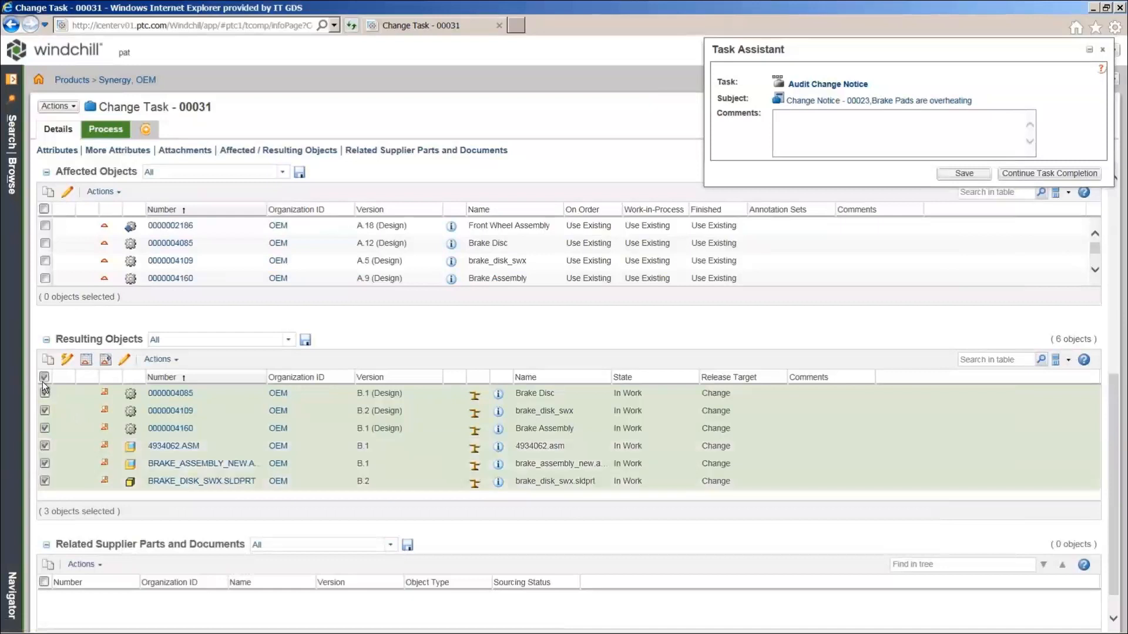
left_click(159, 359)
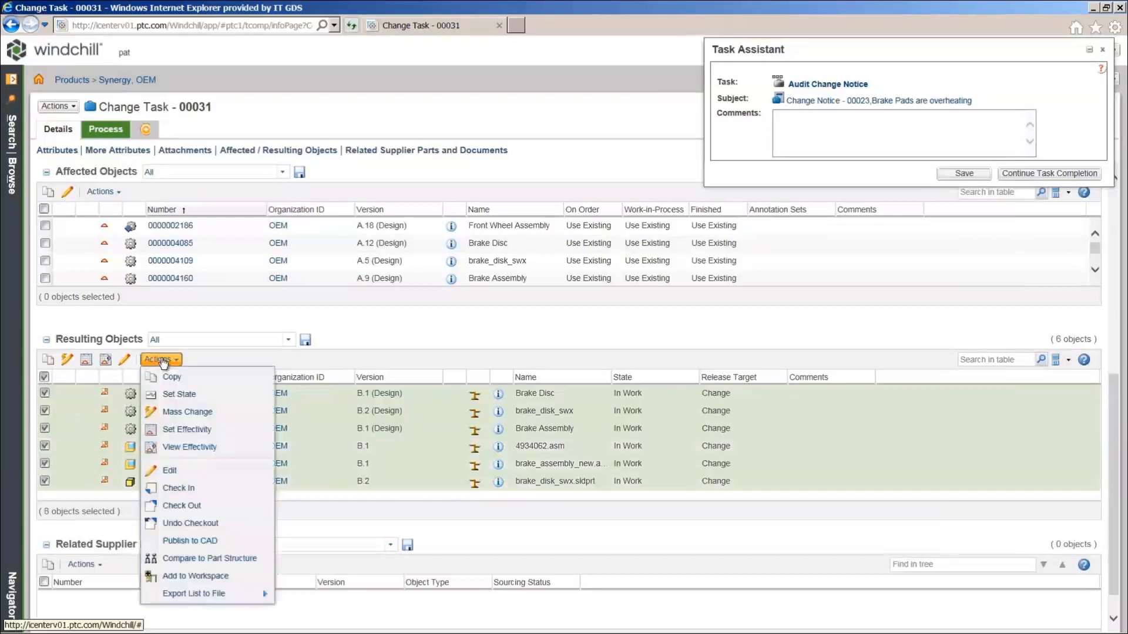
left_click(178, 394)
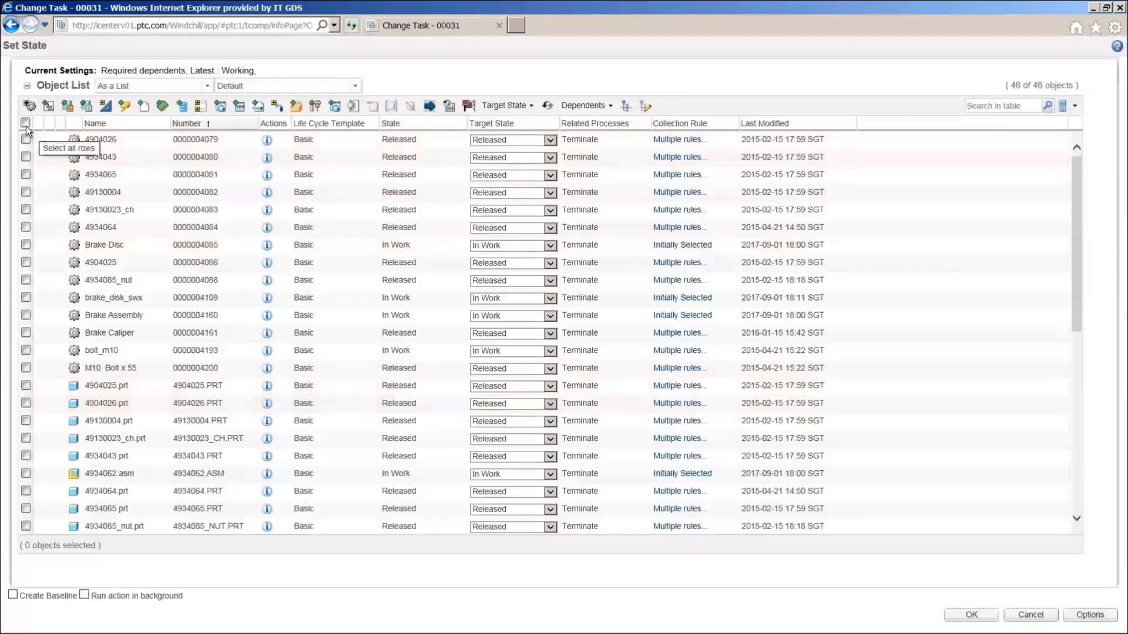
left_click(25, 124)
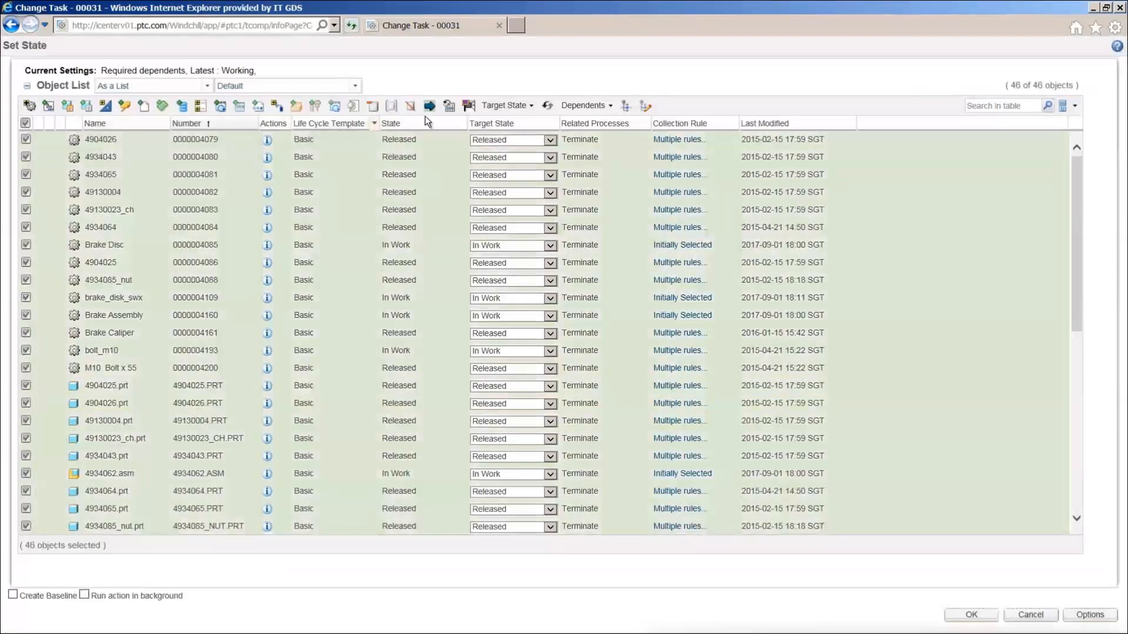
left_click(494, 108)
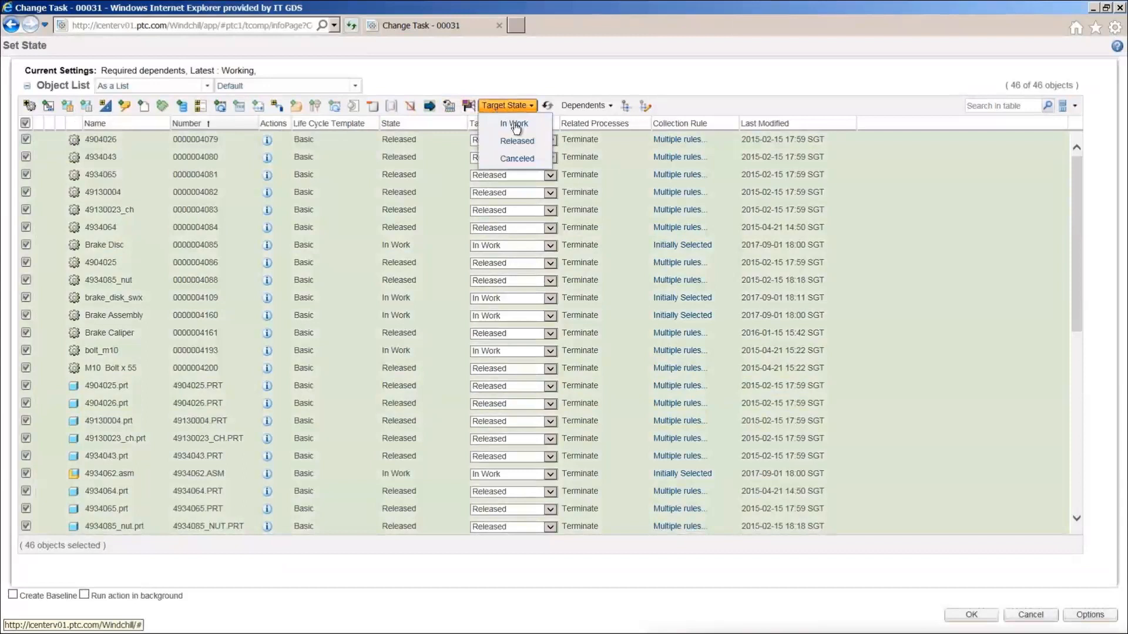
left_click(519, 141)
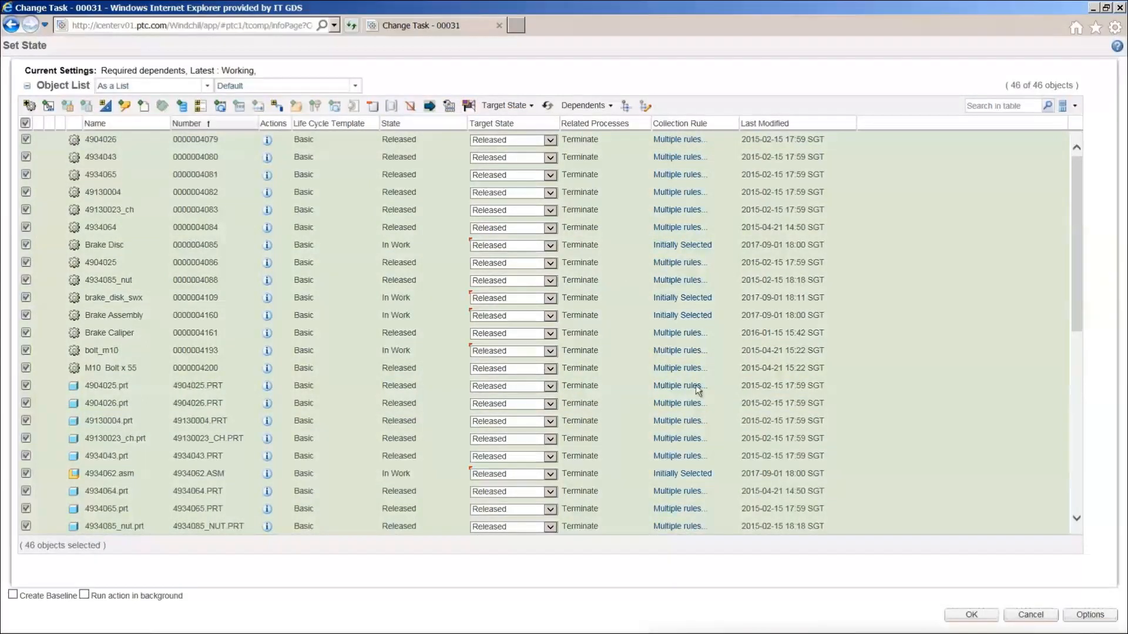
left_click(960, 615)
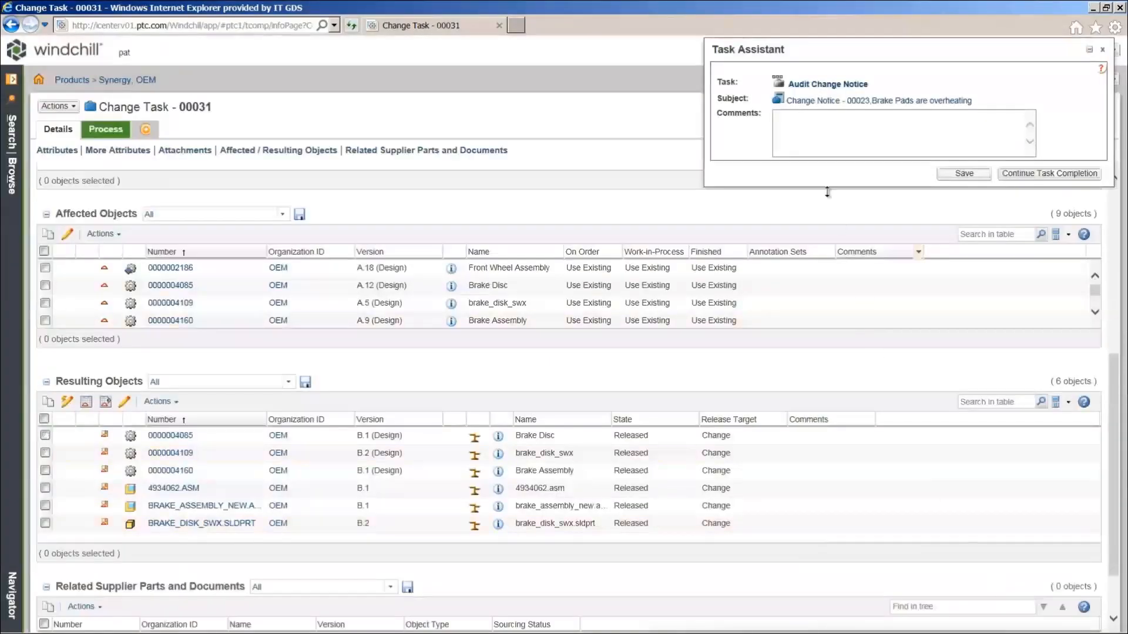
left_click(824, 86)
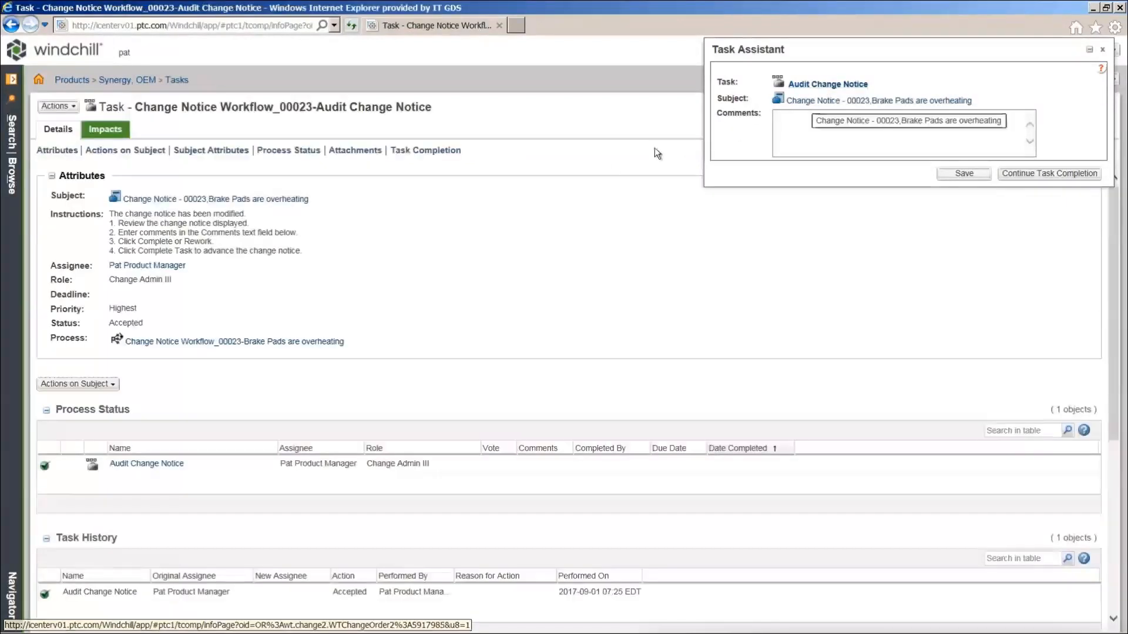
Enter the completion comment 'Done' on the Audit Change Notice task and complete it
left_click(450, 154)
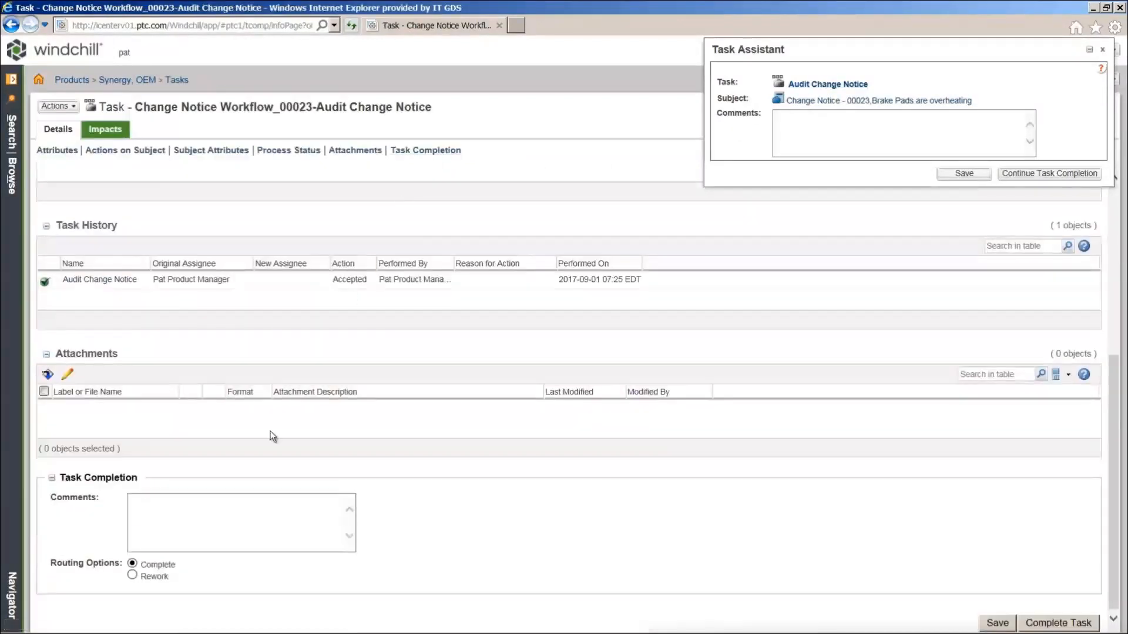
left_click(221, 516)
type("Done.")
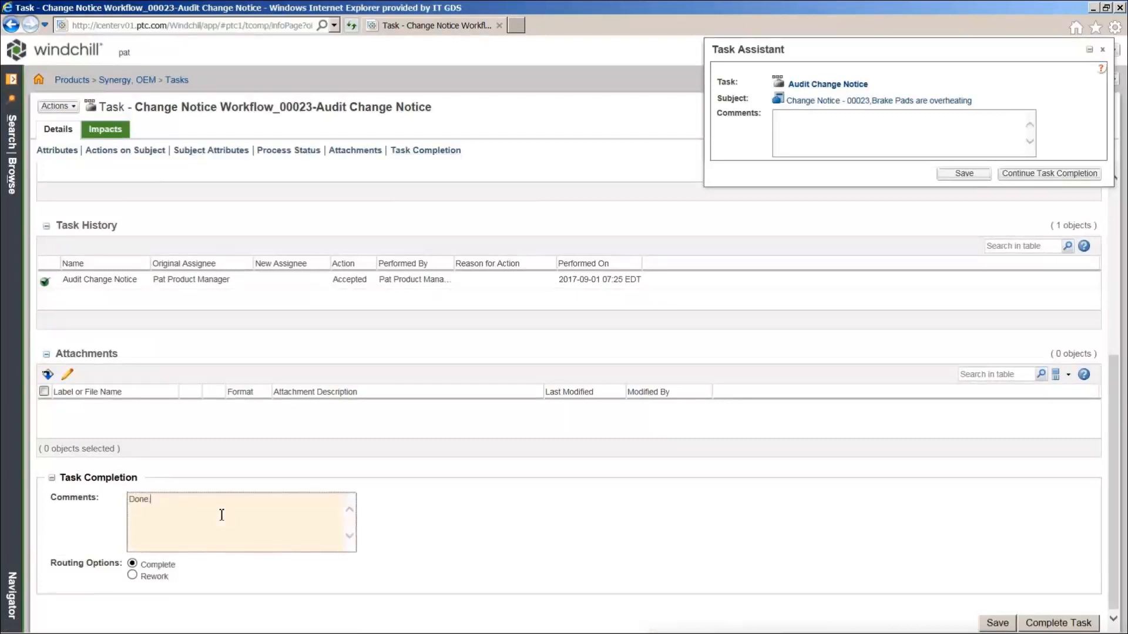
left_click(1036, 625)
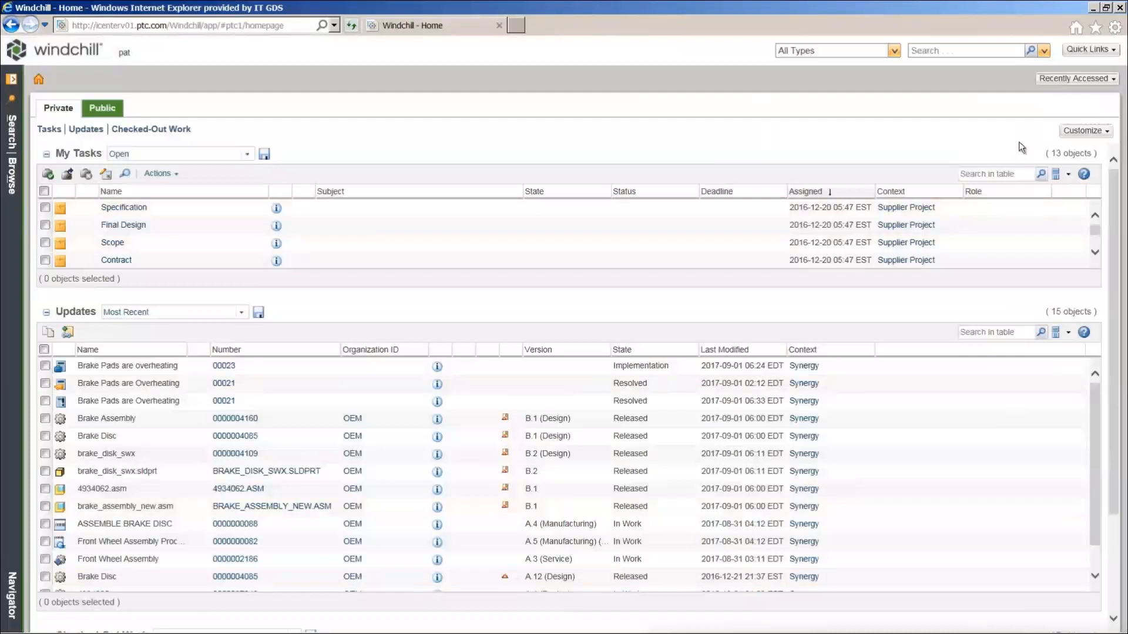
Open Brake Assembly B.1 from Recently Accessed and start Compare to Part Structure
left_click(1051, 83)
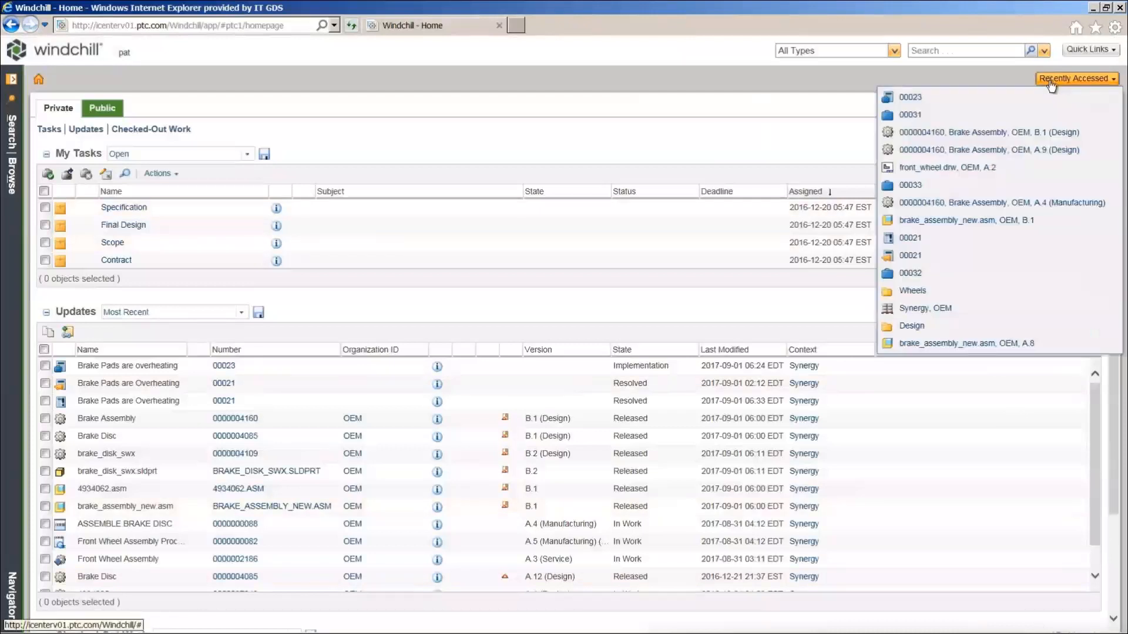
left_click(1038, 132)
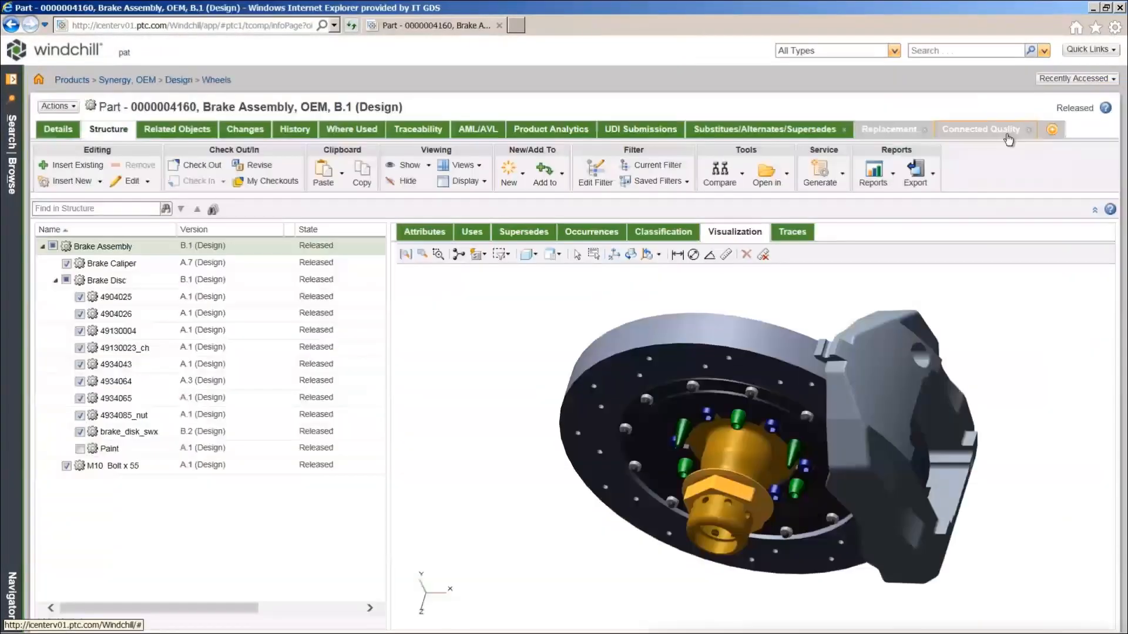
left_click(744, 190)
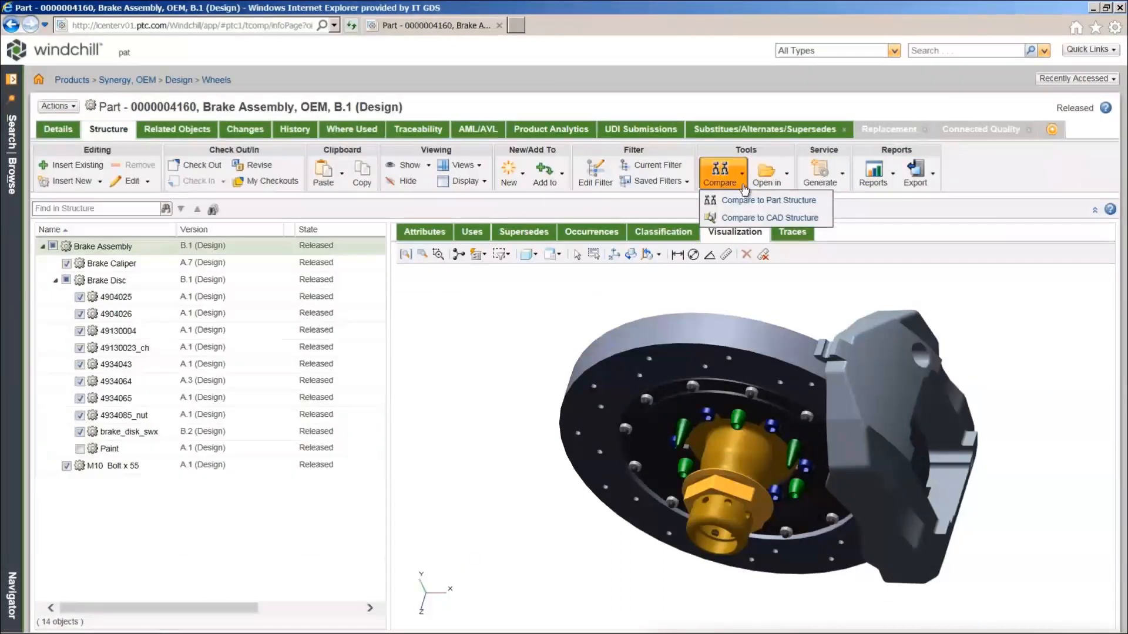
left_click(765, 201)
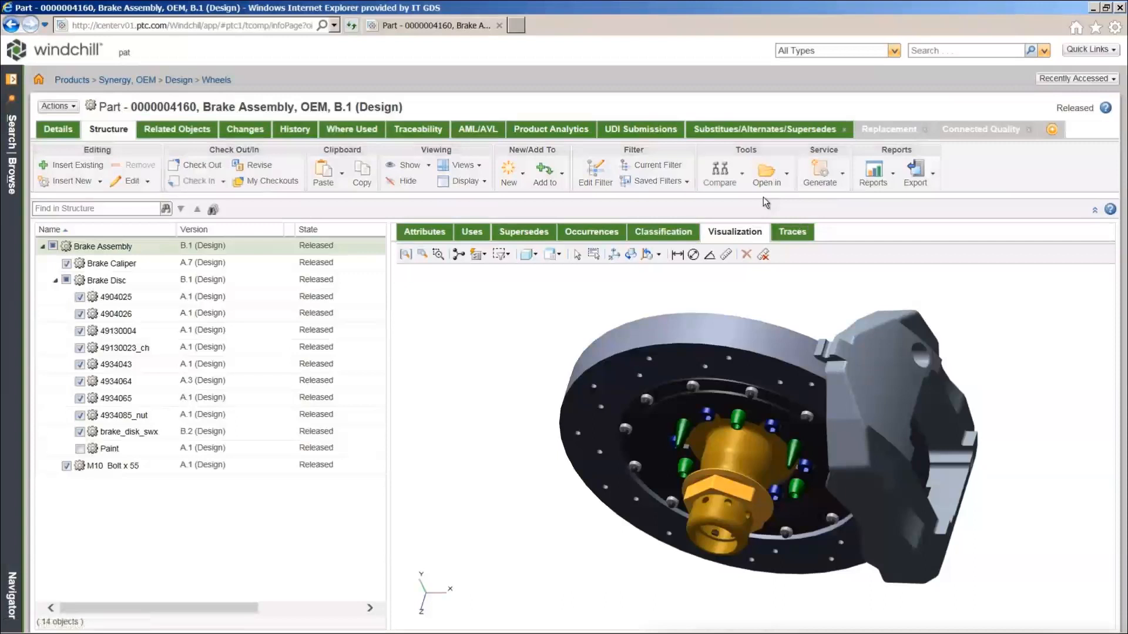
Replace the left side's Latest filter with Baseline A and run the structure comparison
left_click(495, 330)
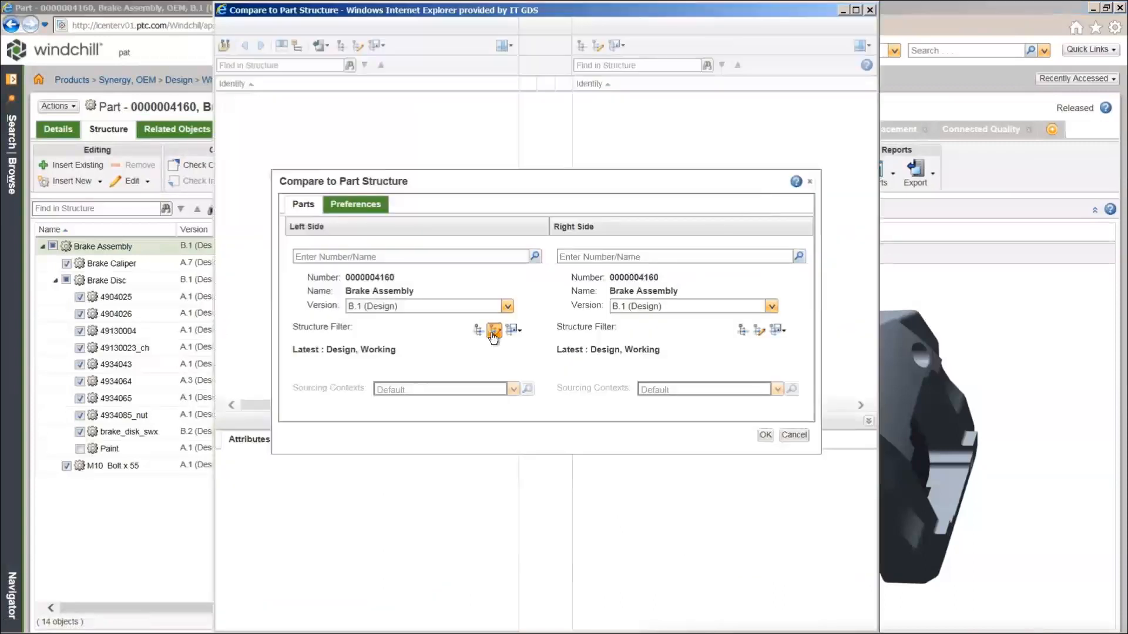
left_click(583, 243)
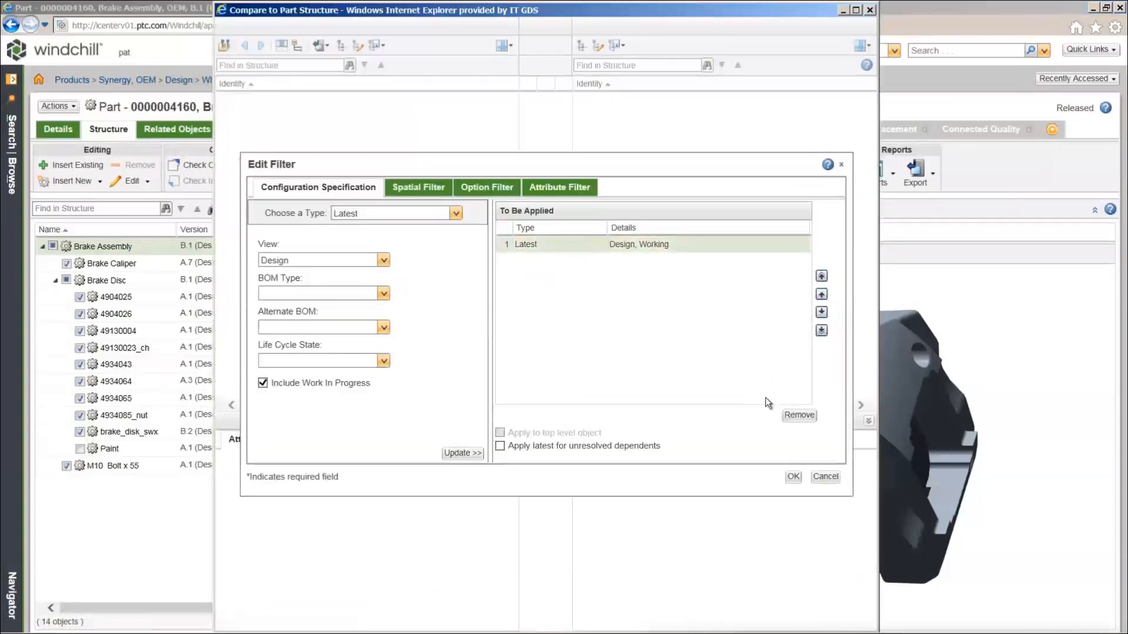
left_click(796, 415)
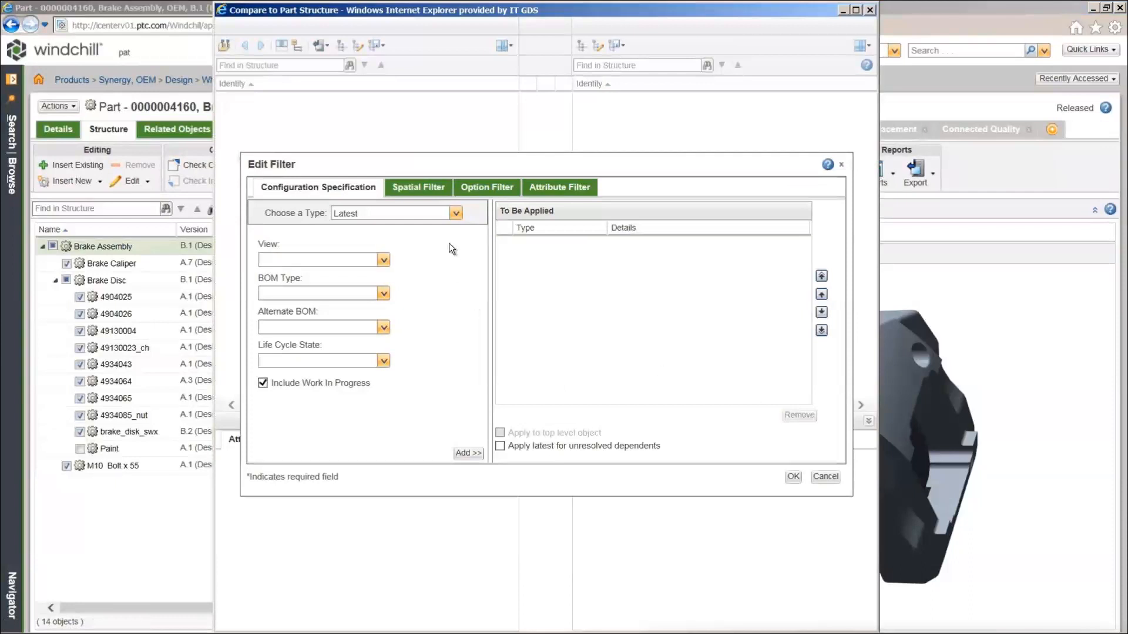
left_click(456, 213)
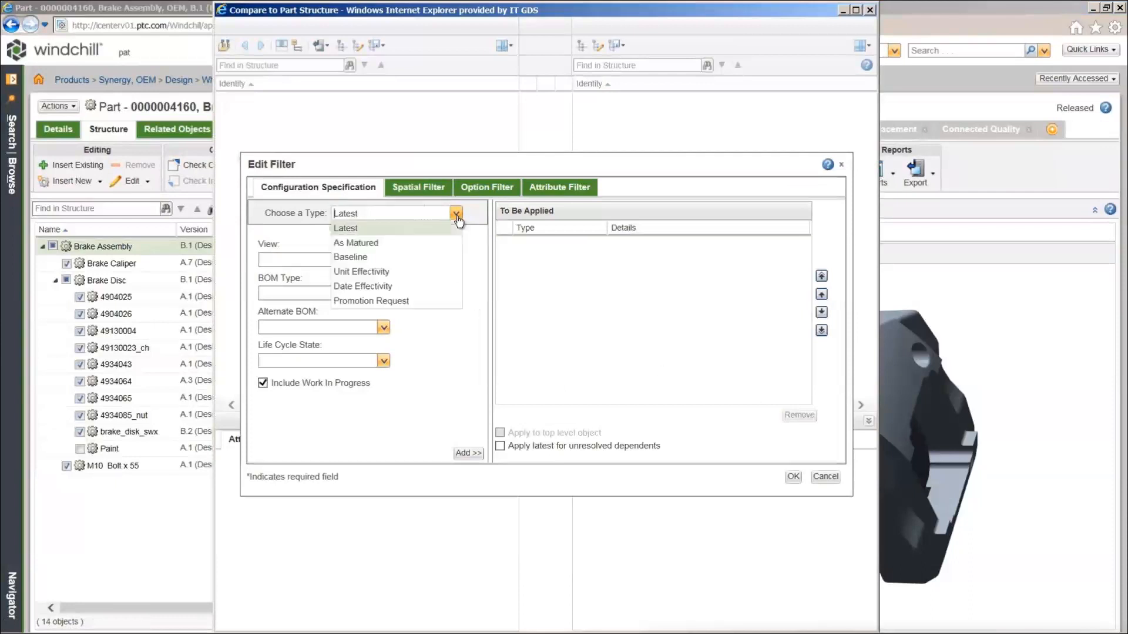
left_click(436, 256)
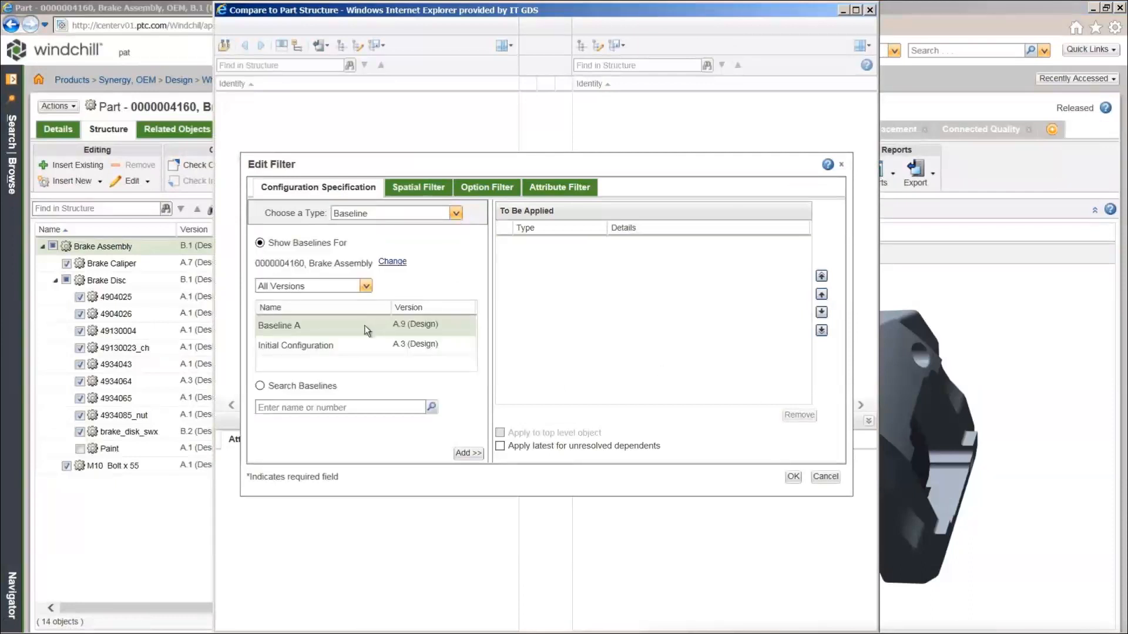
left_click(464, 455)
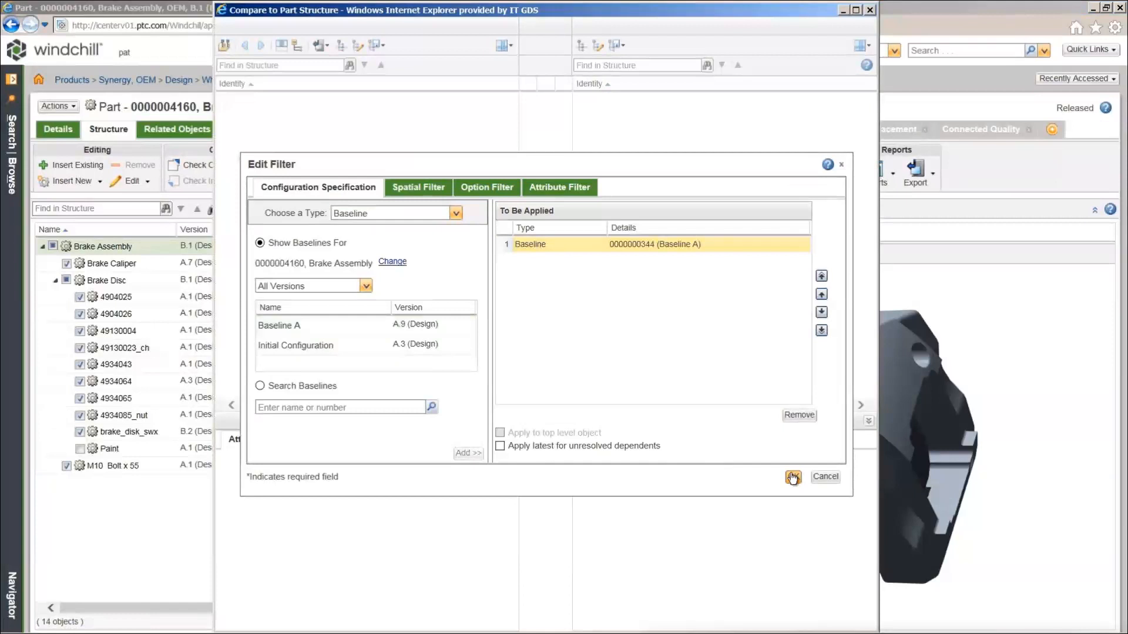
left_click(793, 477)
left_click(767, 439)
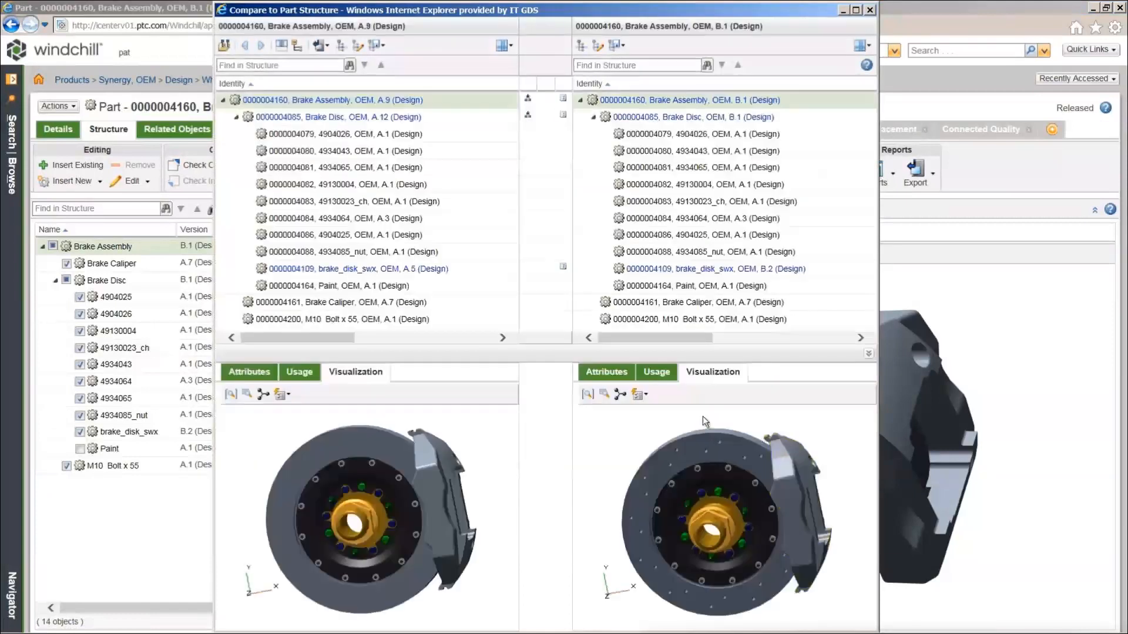